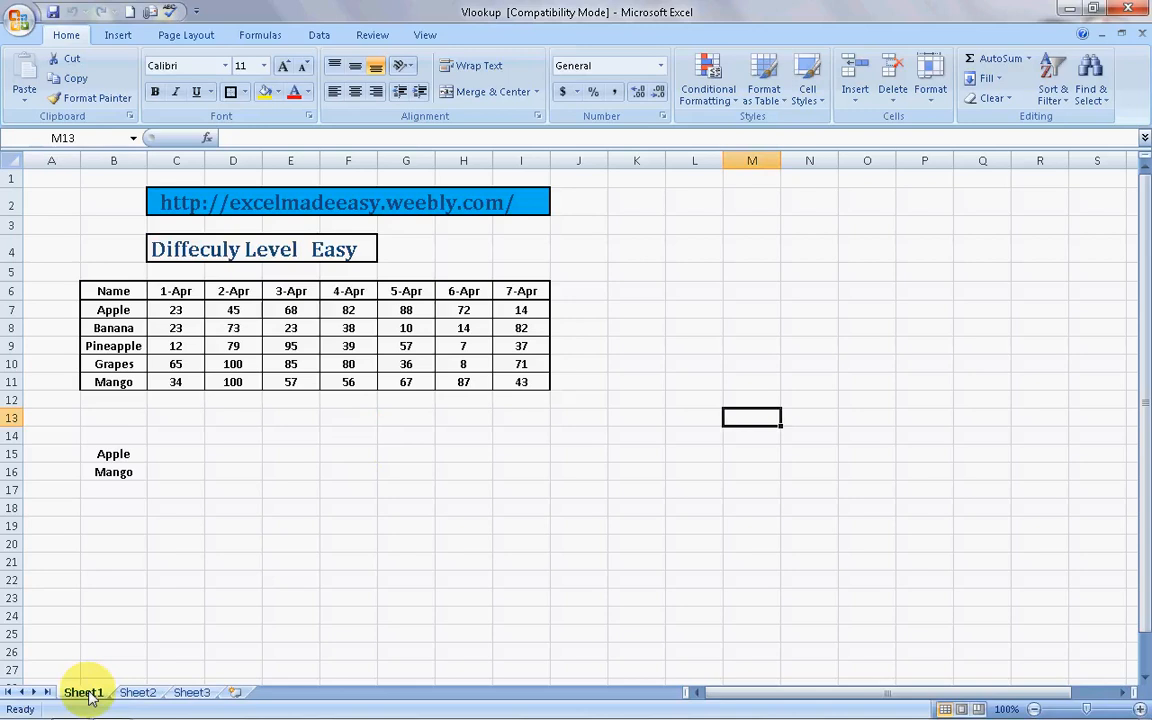
Rename the Sheet1 worksheet as Vlookup.
double_click(84, 692)
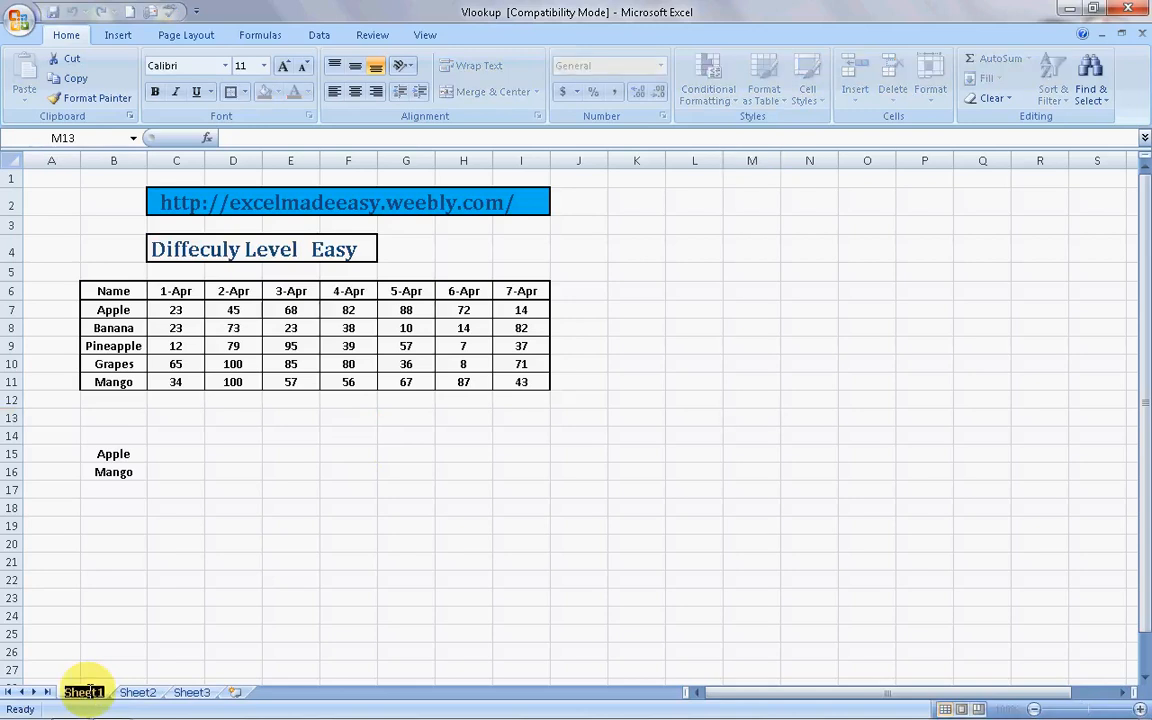
text(Vlook)
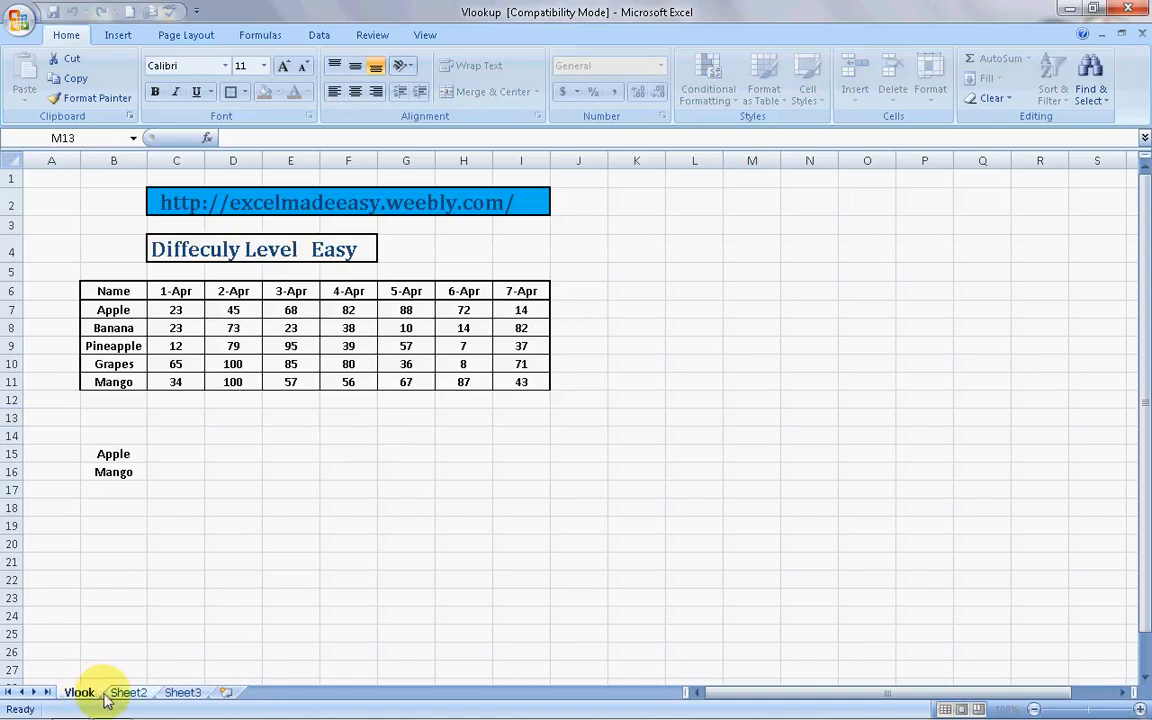
text(up)
key(Return)
click(181, 618)
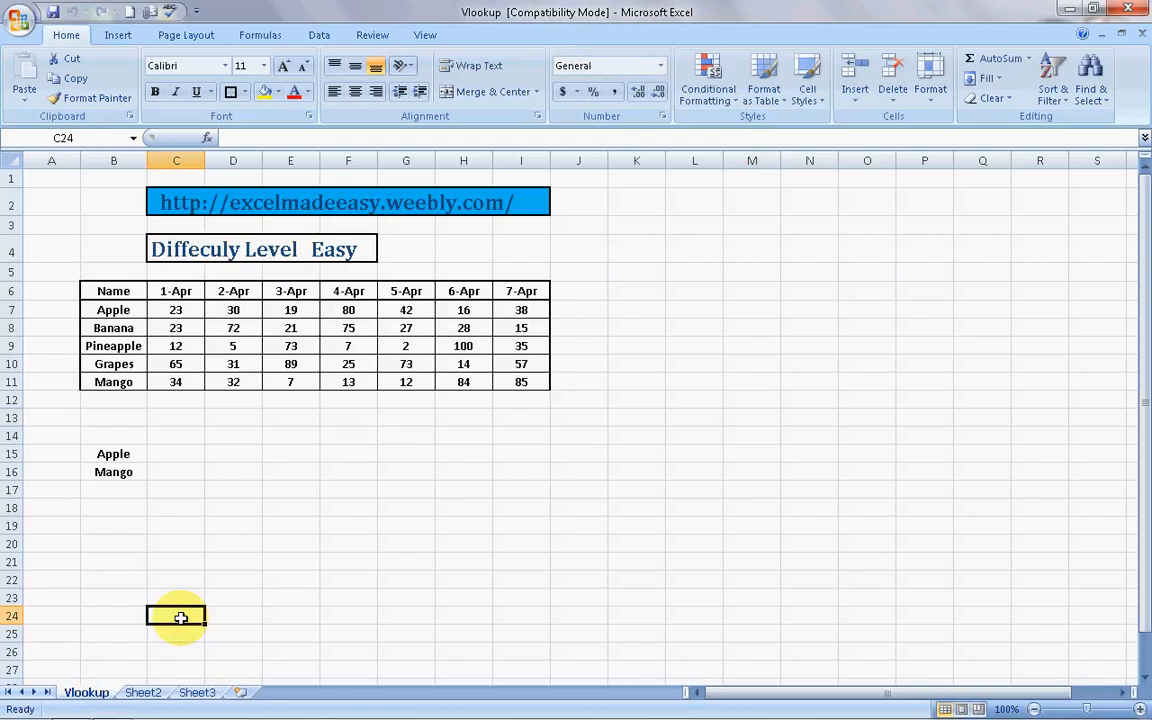
Change the title in cell C4 to end with Medium instead of Easy.
click(334, 250)
click(266, 251)
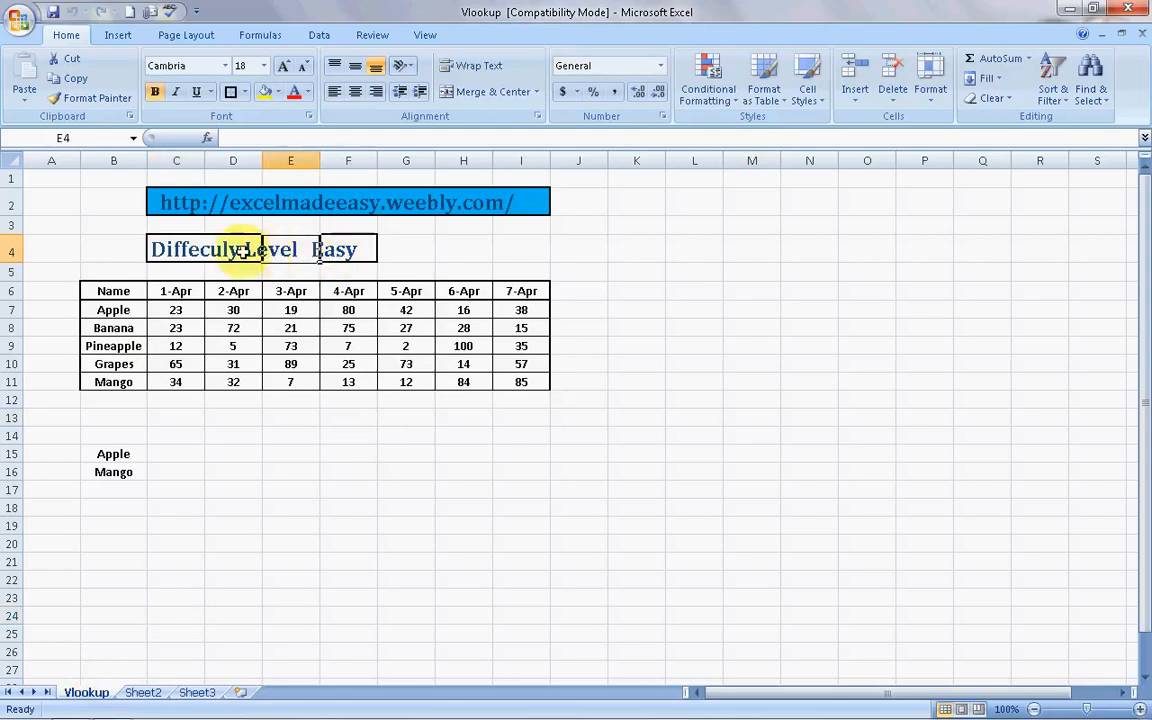
click(228, 250)
click(167, 249)
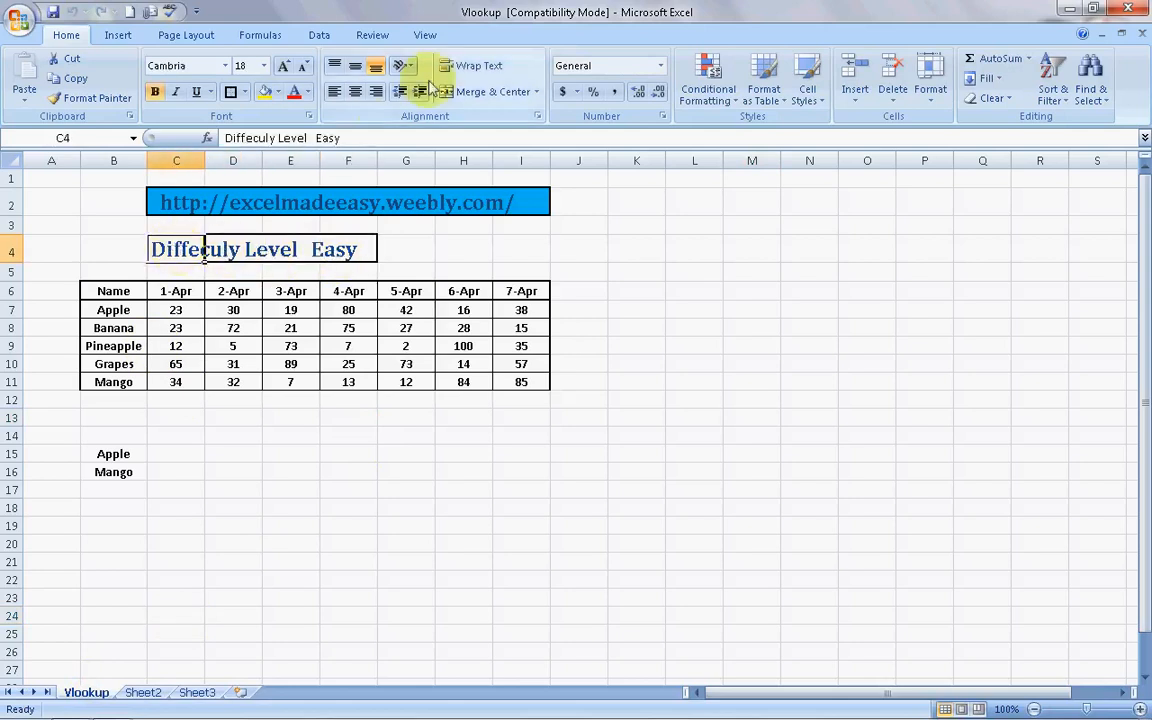
click(362, 137)
key(BackSpace)
key(BackSpace)
key(BackSpace)
key(BackSpace)
key(BackSpace)
key(BackSpace)
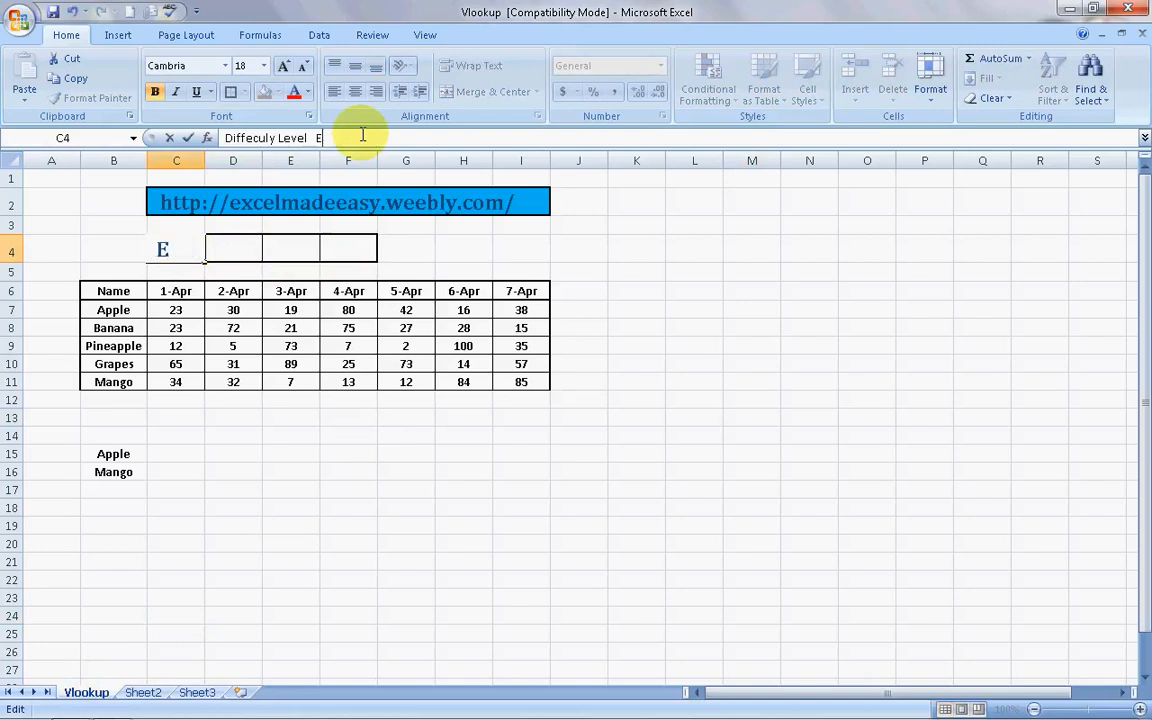
text(Medium)
click(68, 248)
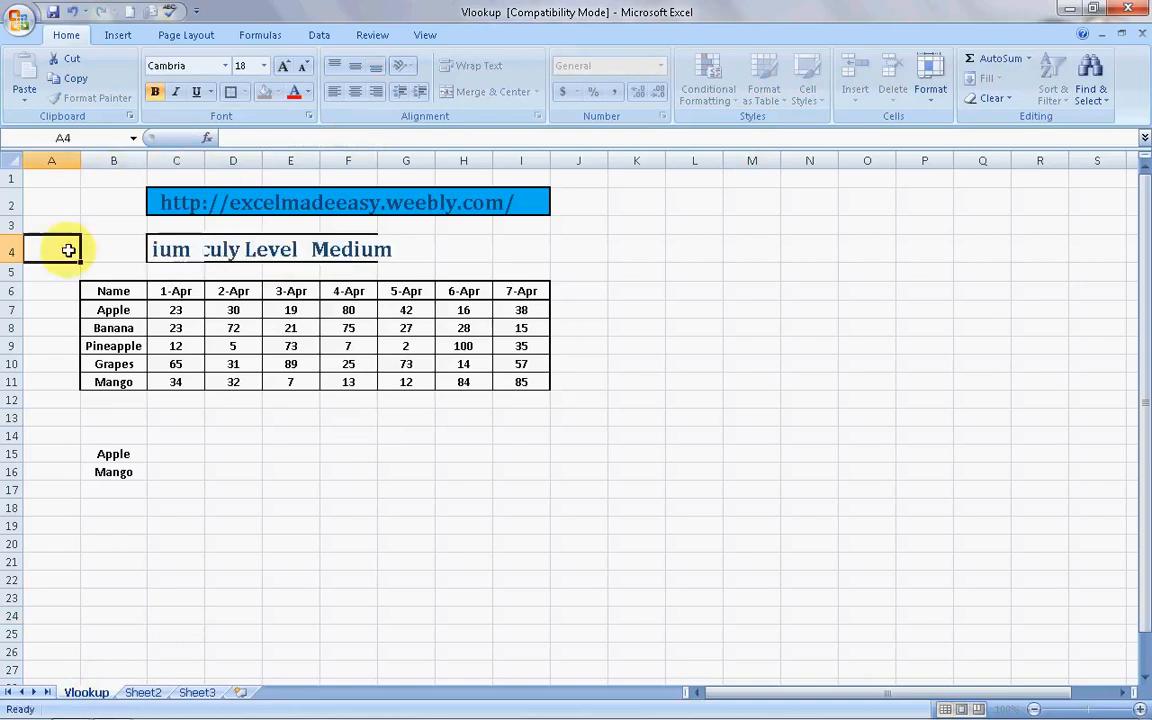
click(385, 513)
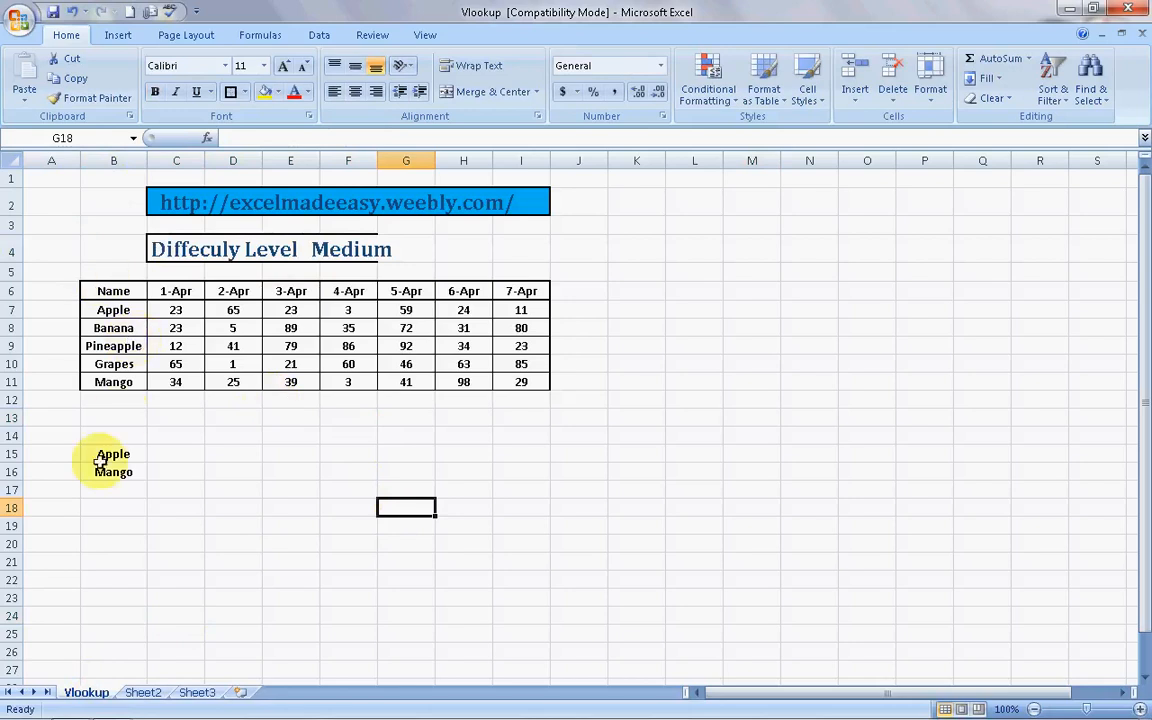
Examine the Apple lookup name in B15 and the Grapes row from 1-Apr to 6-Apr.
click(113, 456)
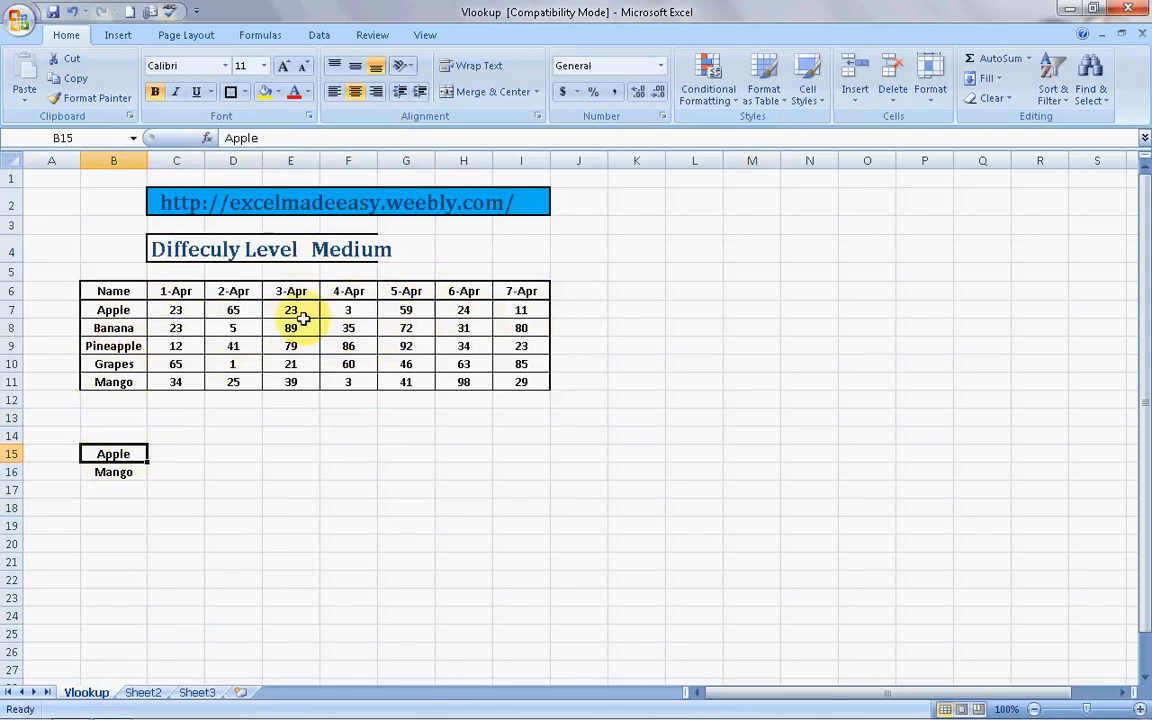
click(172, 367)
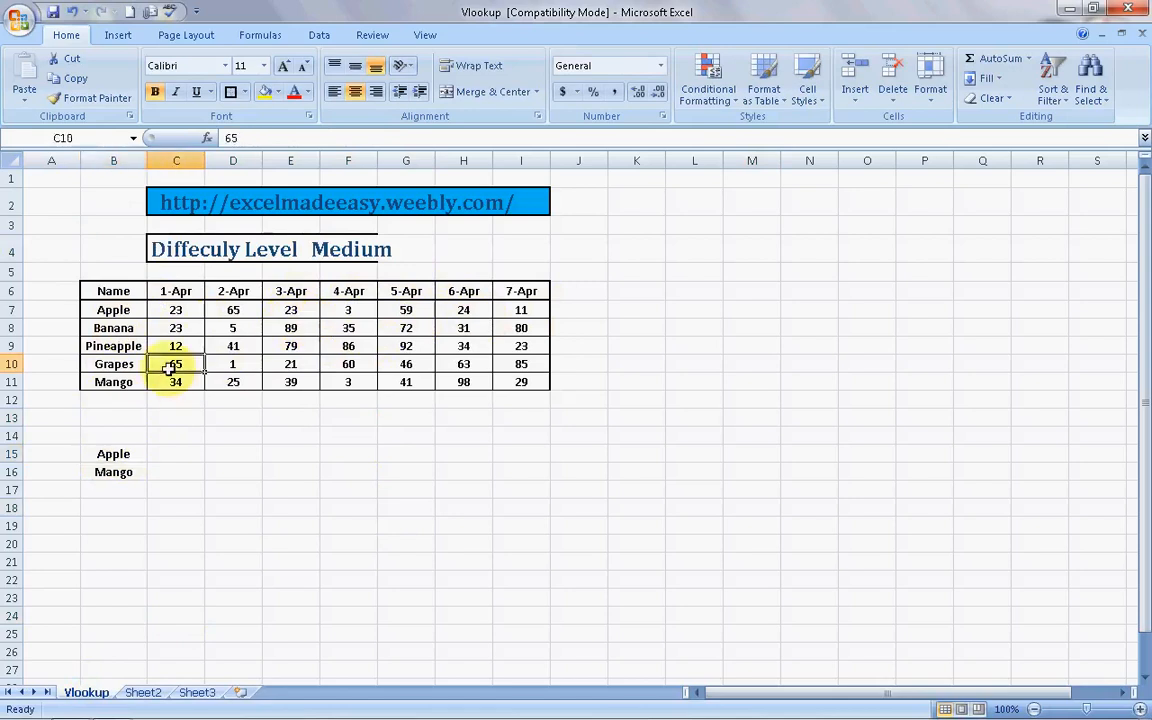
key(Right)
key(Right)
key(Right)
key(Right)
key(Right)
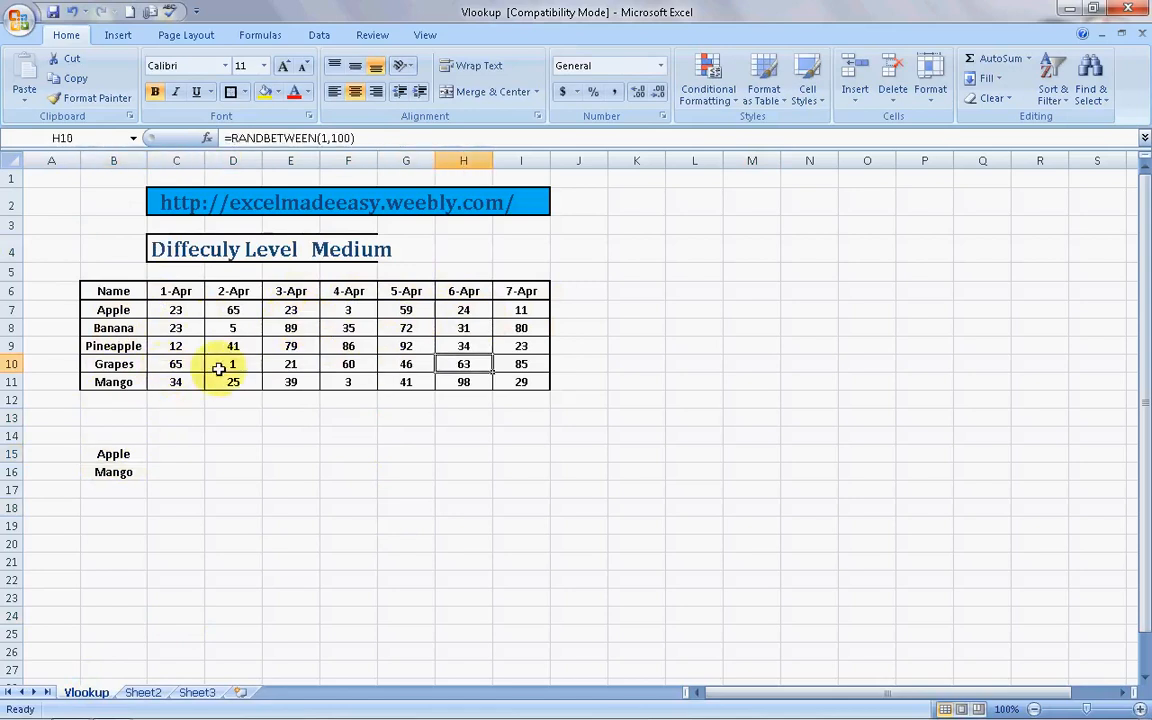
key(Left)
key(Left)
key(Left)
key(Left)
key(Left)
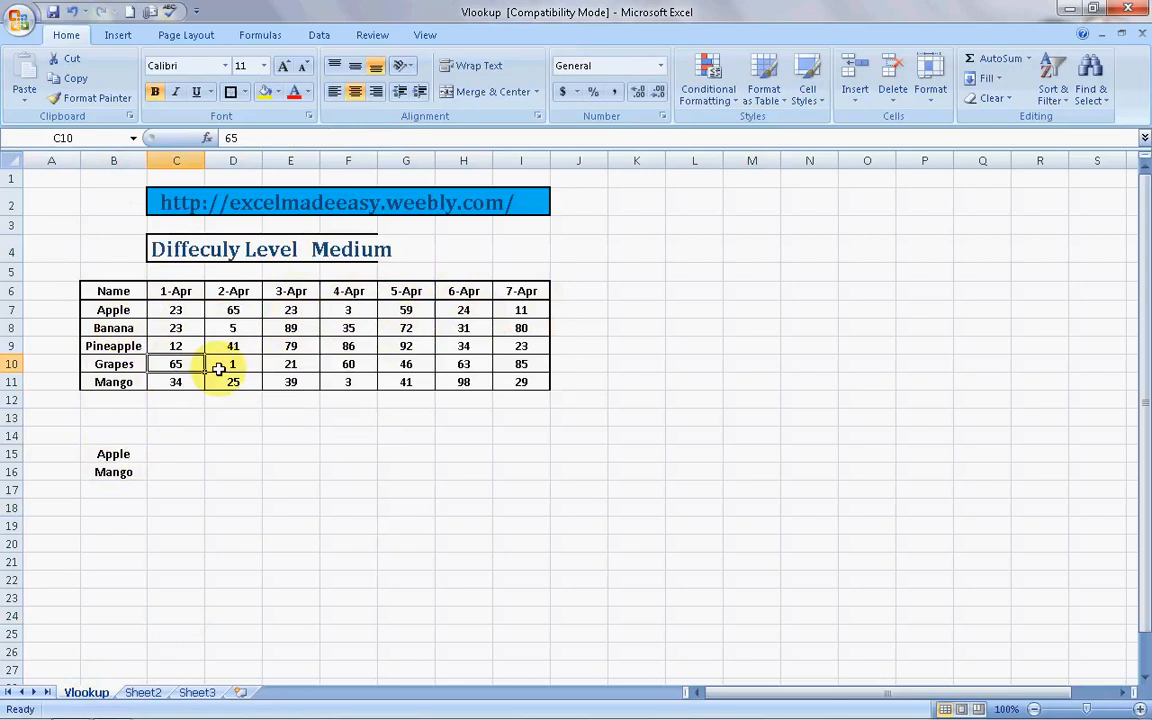
Start a VLOOKUP formula in cell C15 with B15 as the lookup value.
key(Down)
key(Down)
key(Down)
key(Down)
key(Down)
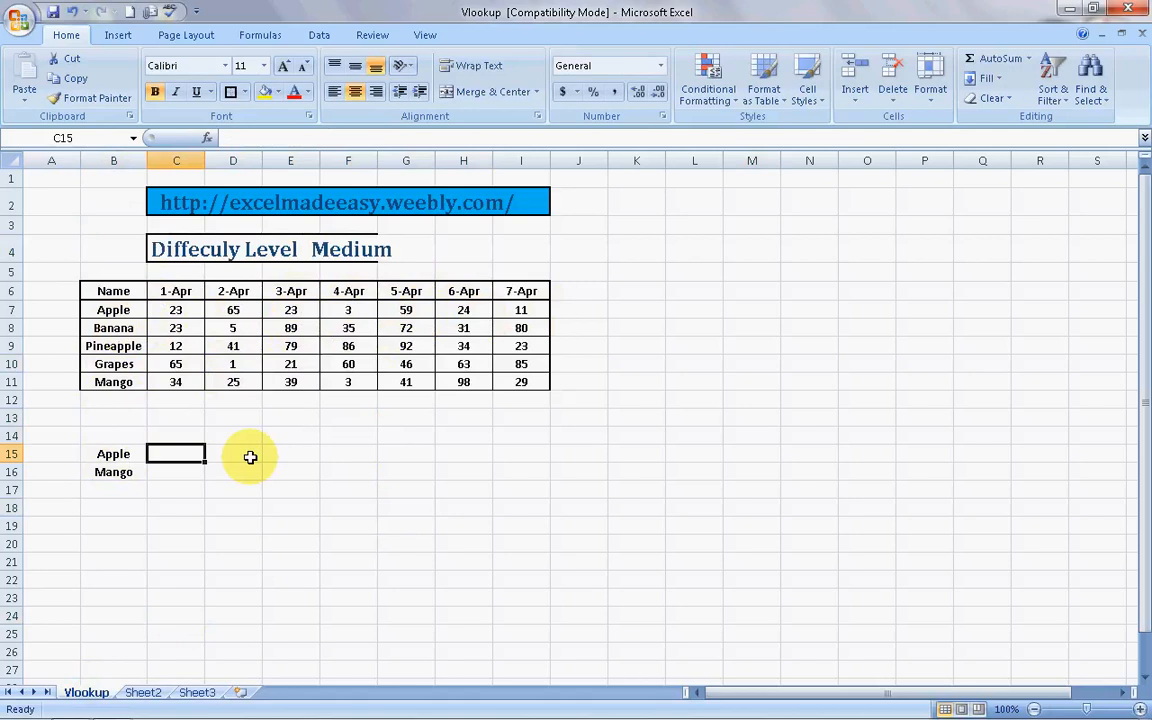
text(=vlooku)
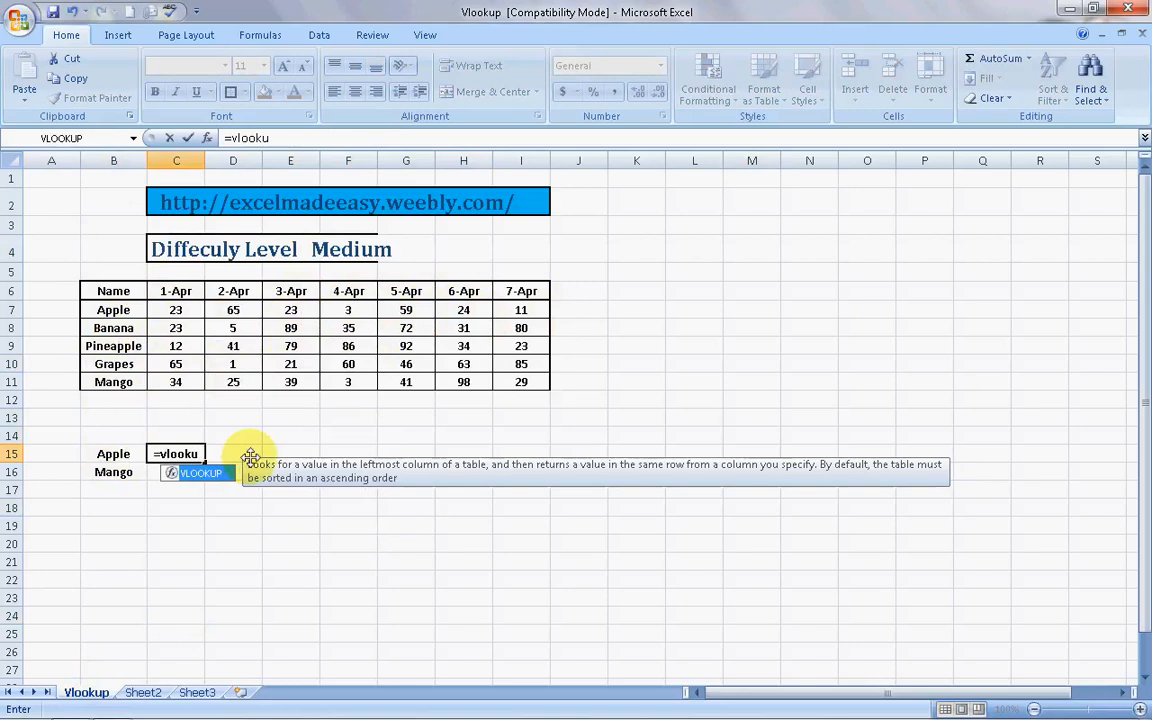
text(p)
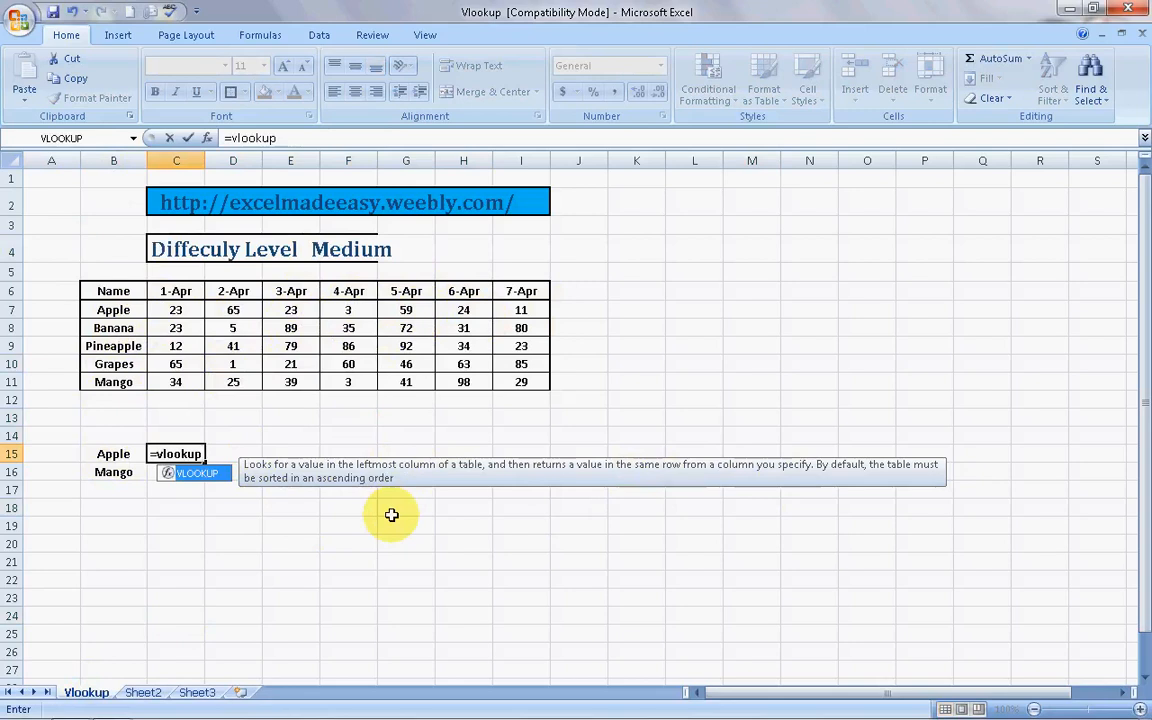
text(()
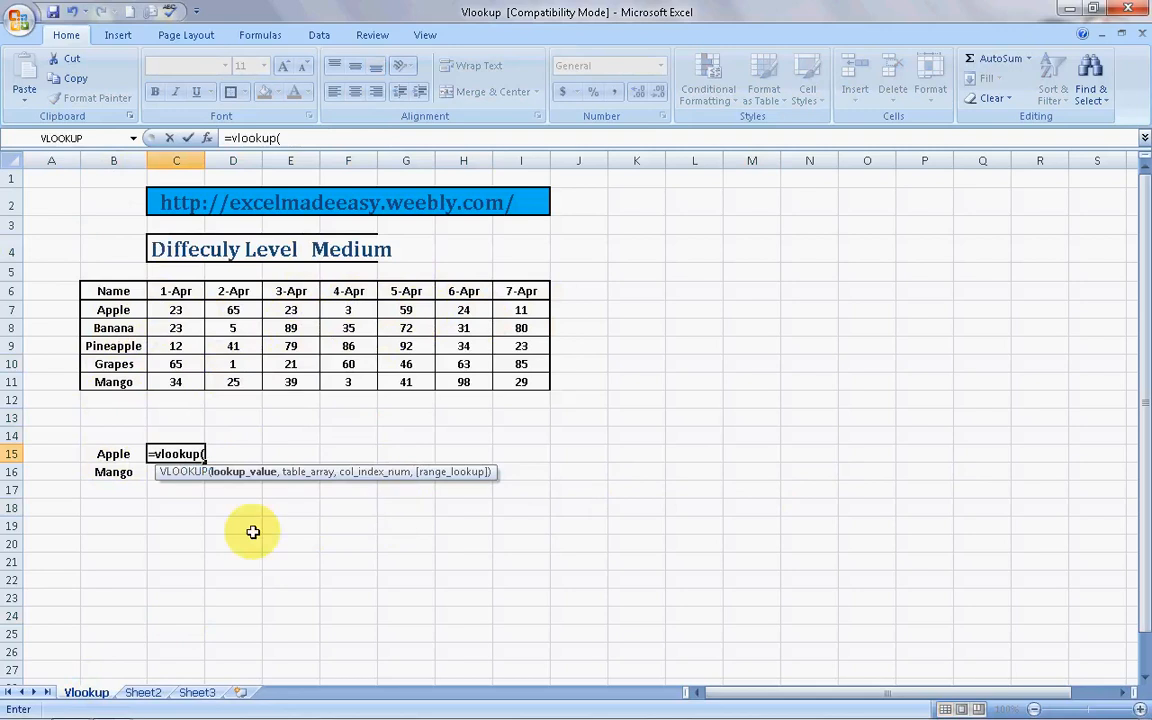
click(112, 454)
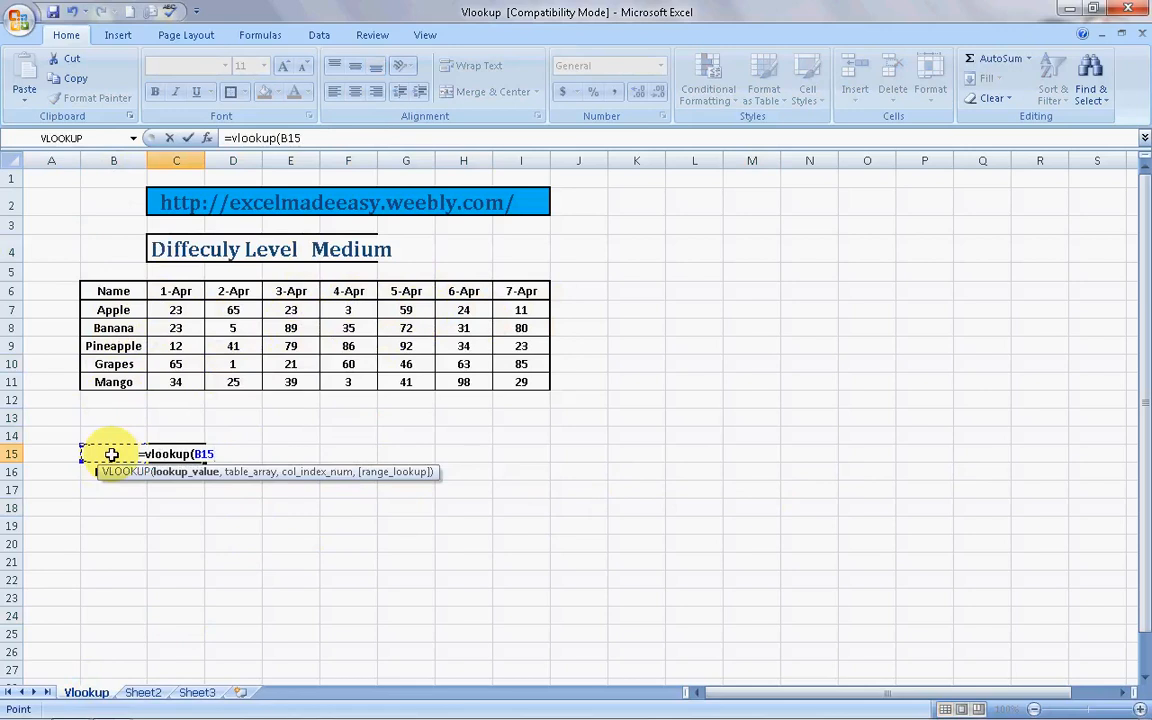
text(,)
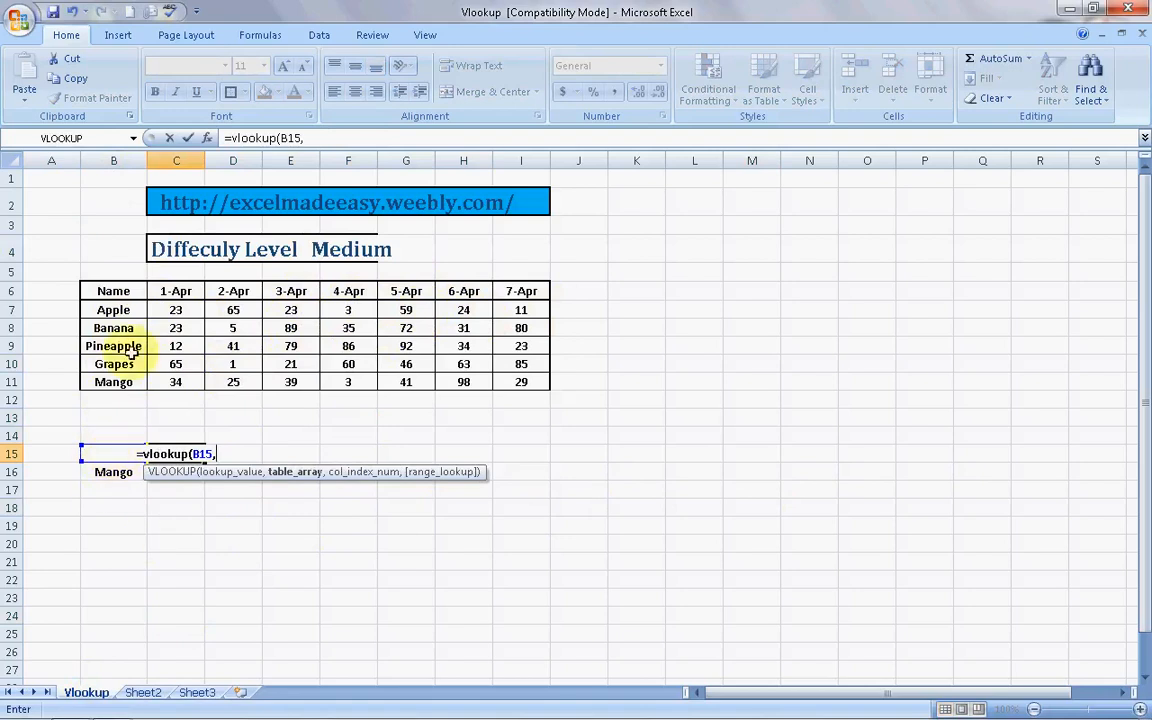
Set the formula's table array to the data range B7:I11.
click(113, 306)
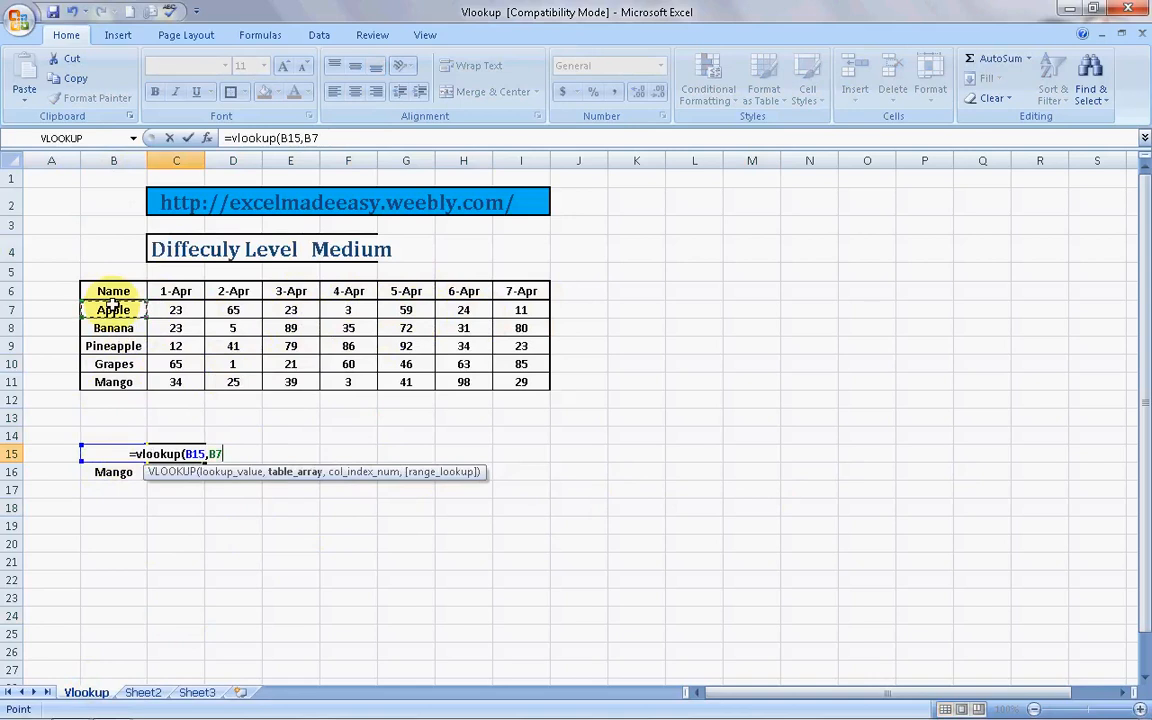
key(shift+Right)
key(shift+Right)
key(shift+Right)
key(shift+Right)
key(shift+Right)
key(shift+Right)
key(shift+Right)
key(shift+Down)
key(shift+Down)
key(shift+Down)
key(shift+Down)
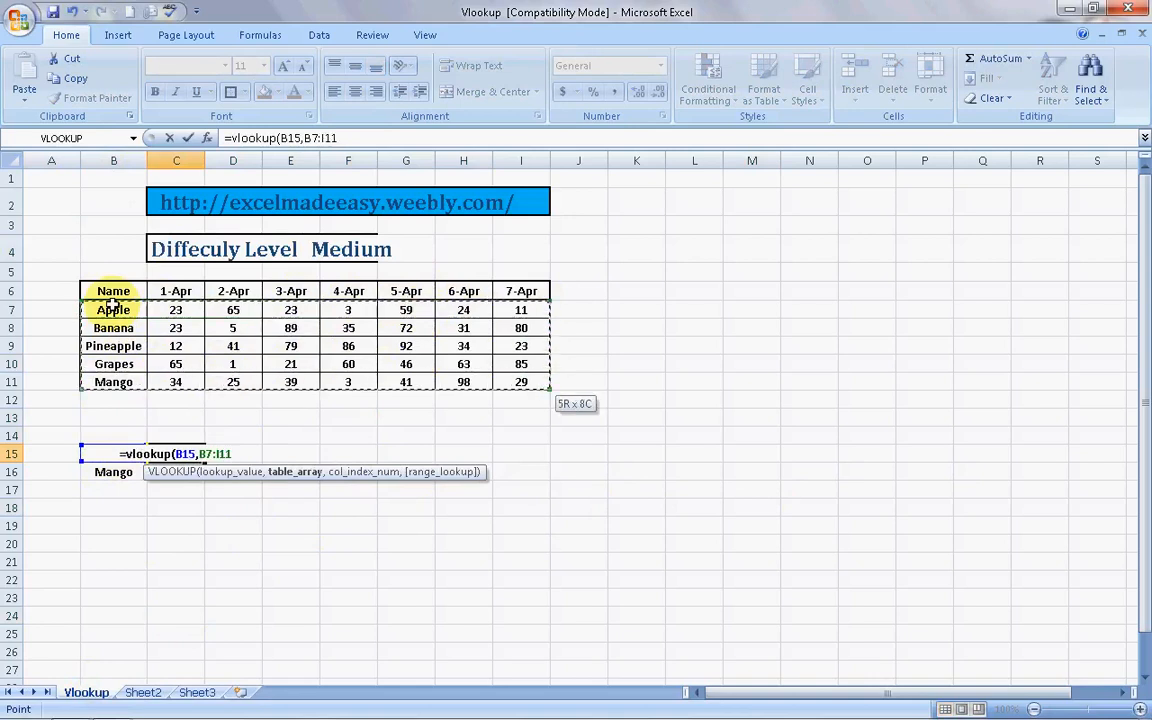
text(,)
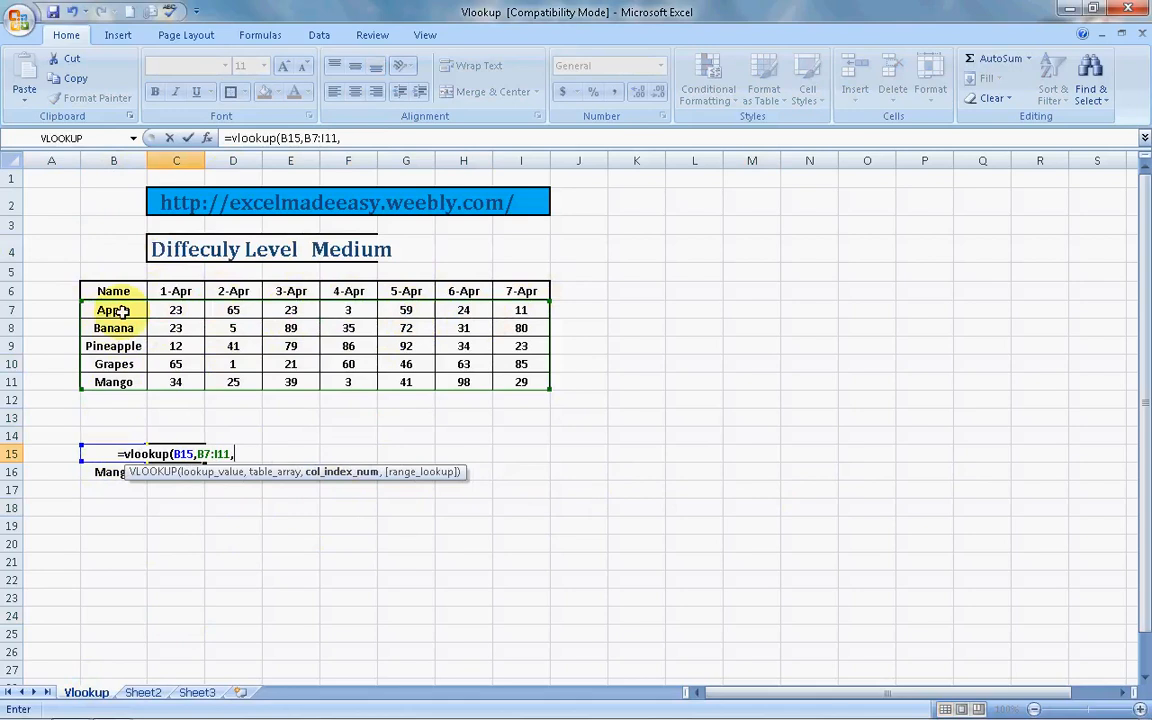
Complete the VLOOKUP formula with column index 6 and range lookup 0.
text(6,0)
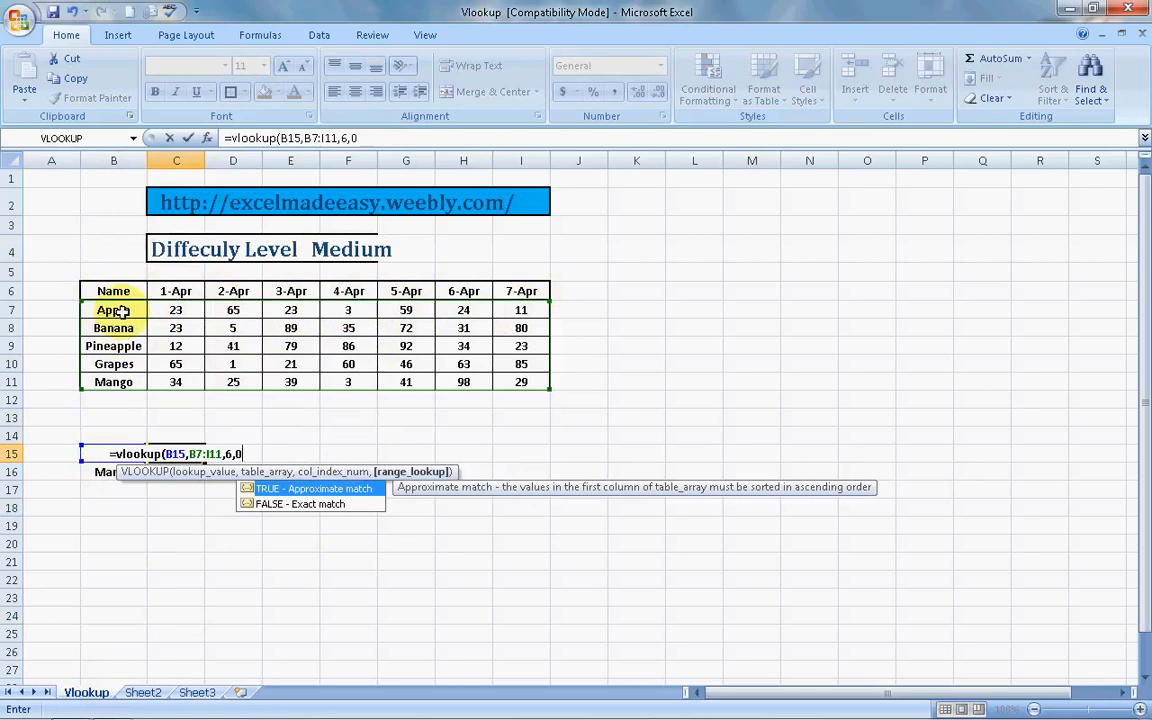
text())
key(Return)
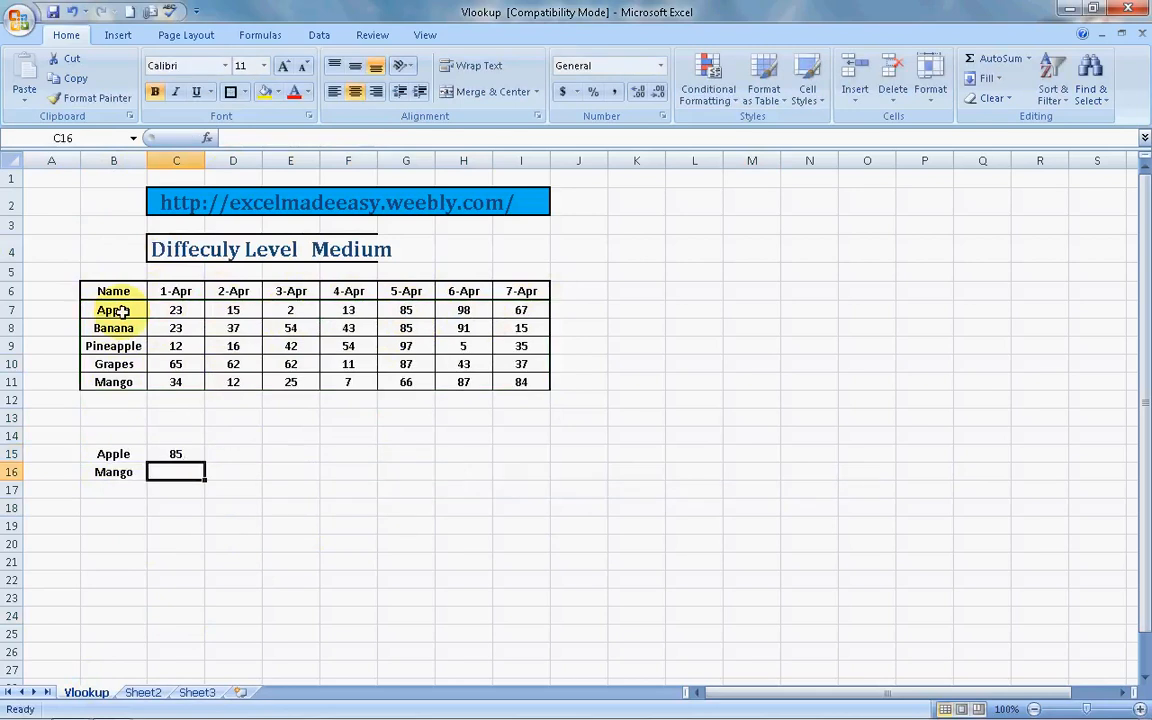
Replace the contents of C7:I11 with their own values by copying the range and pasting only values over it.
key(Up)
key(Up)
key(Up)
key(Up)
key(Up)
key(Up)
key(Up)
key(Up)
key(Up)
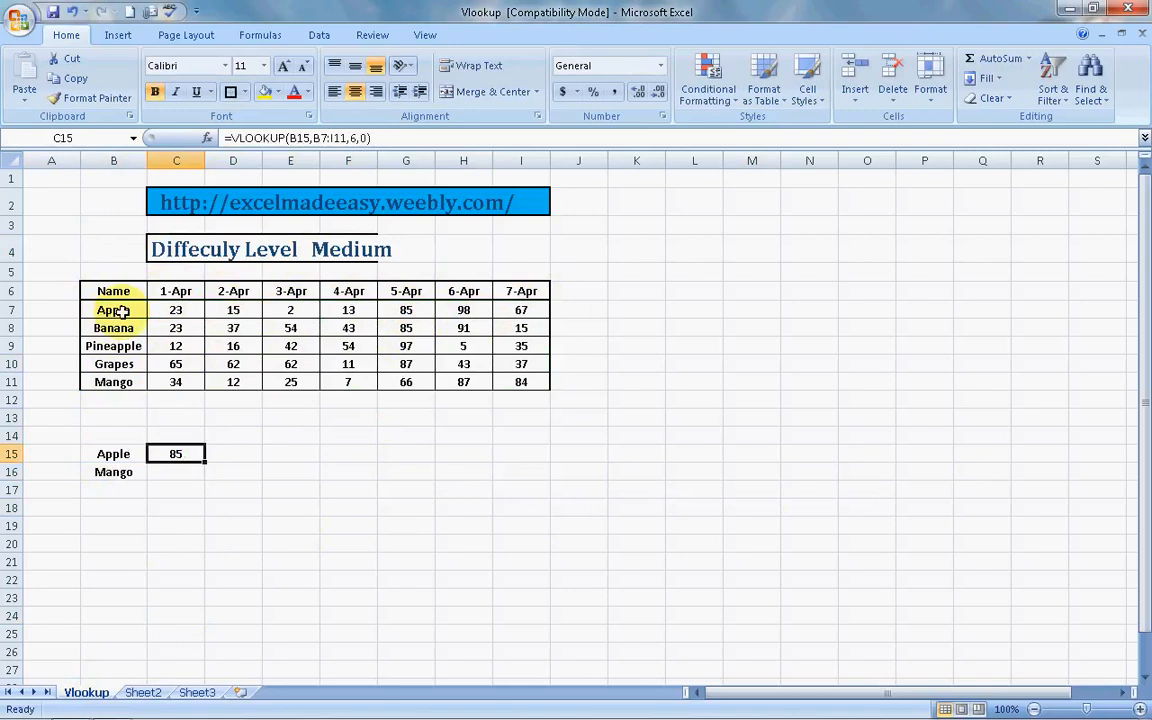
key(shift+Right)
key(shift+Right)
key(shift+Right)
key(shift+Right)
key(shift+Right)
key(shift+Right)
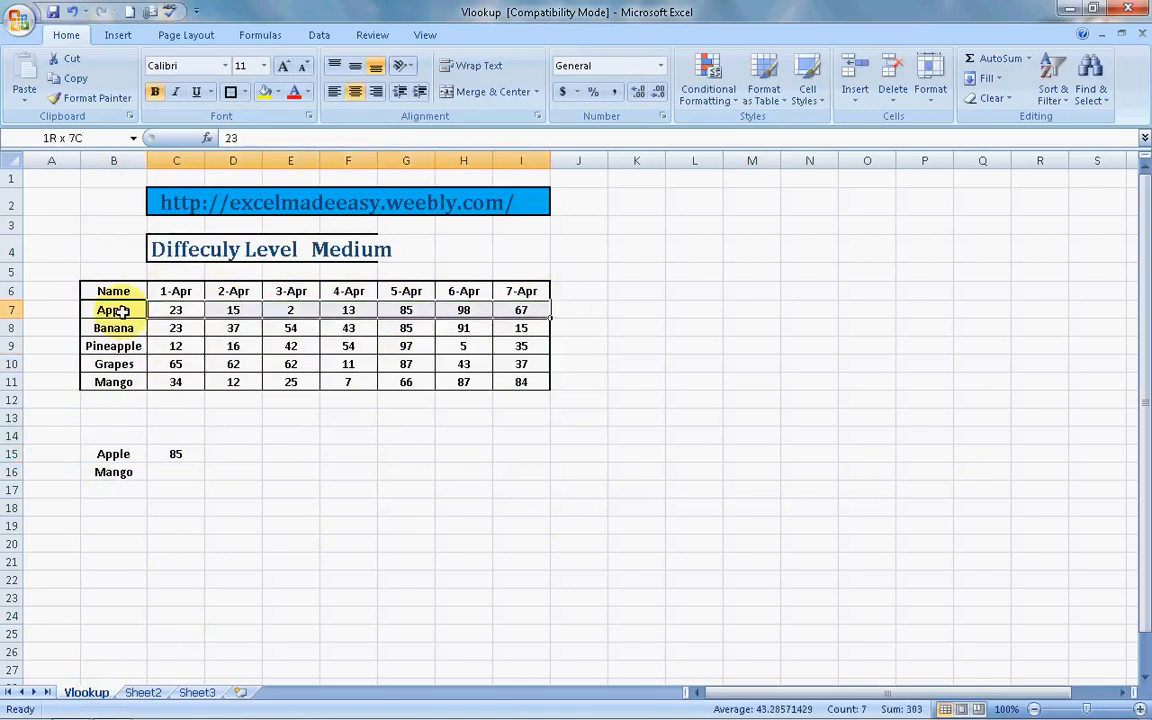
key(shift+Down)
key(shift+Down)
key(shift+Down)
key(shift+Down)
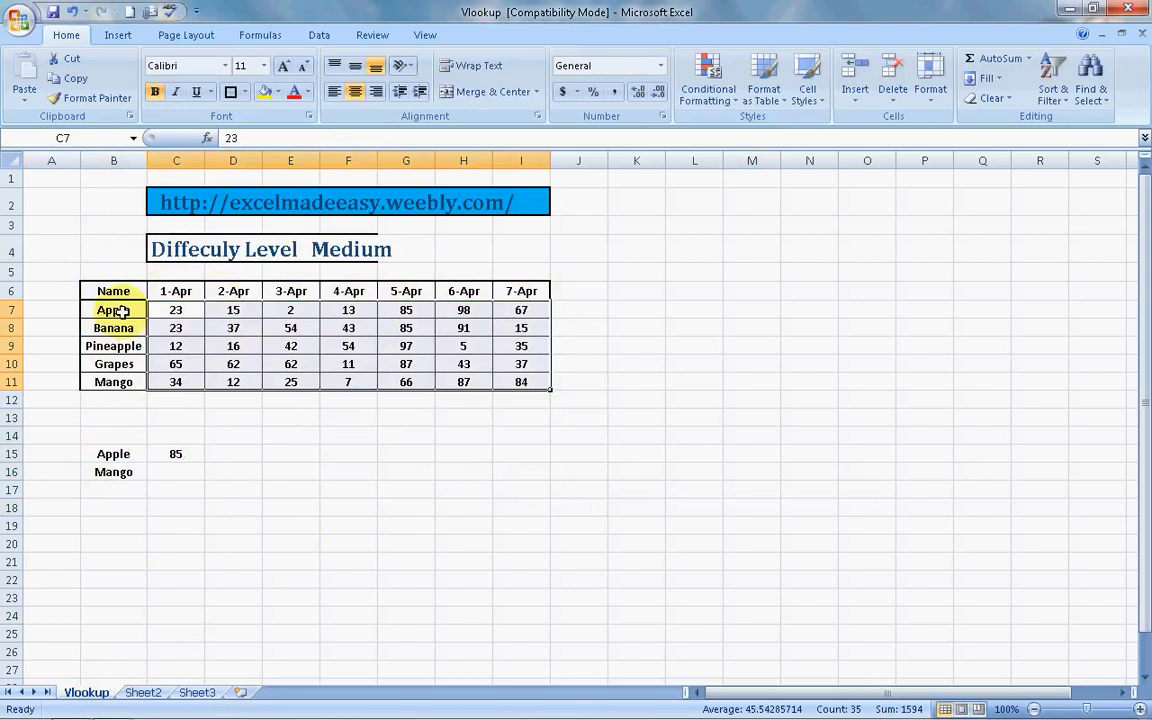
key(ctrl+c)
key(Menu)
key(s)
key(v)
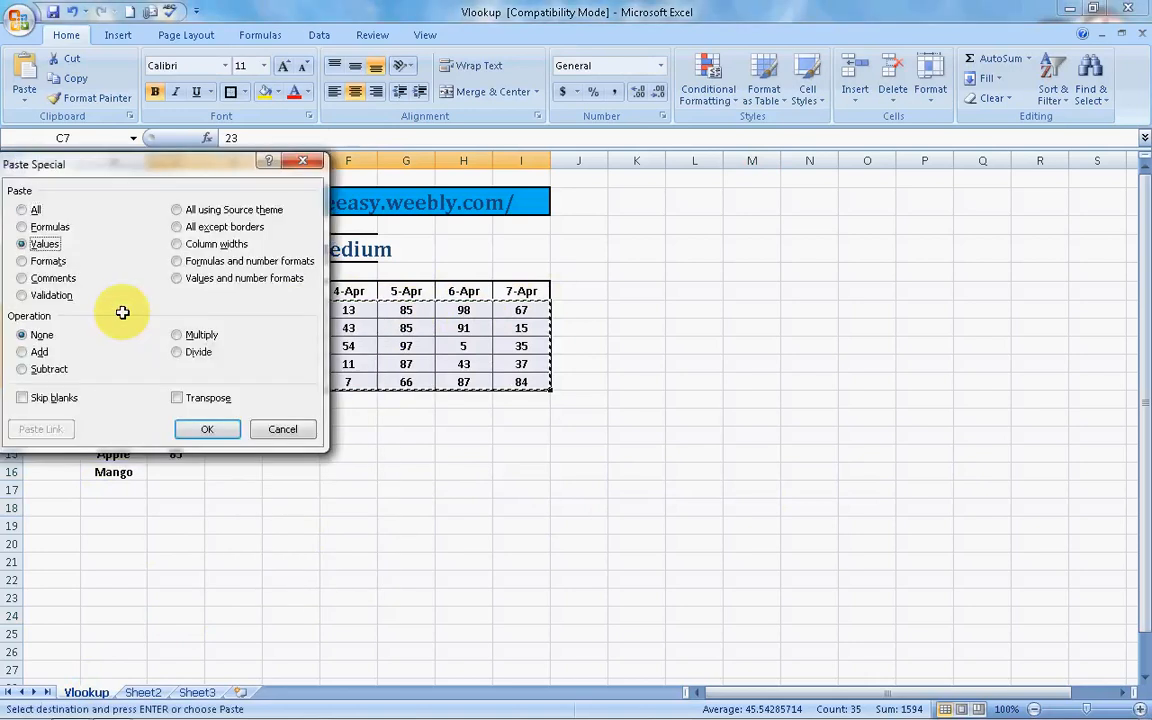
key(Return)
key(Escape)
Open the Insert Function dialog for cell C16, beside Mango.
key(Right)
key(Down)
key(Down)
key(Down)
key(Down)
key(Down)
key(Down)
key(Down)
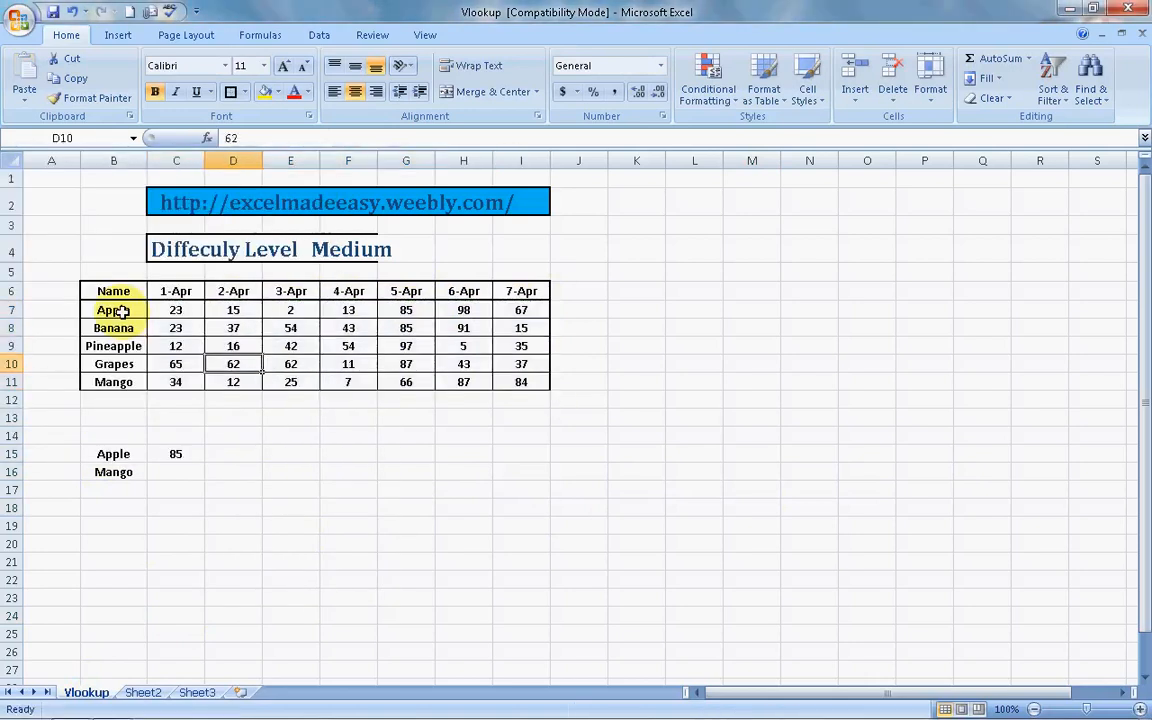
key(Down)
key(Left)
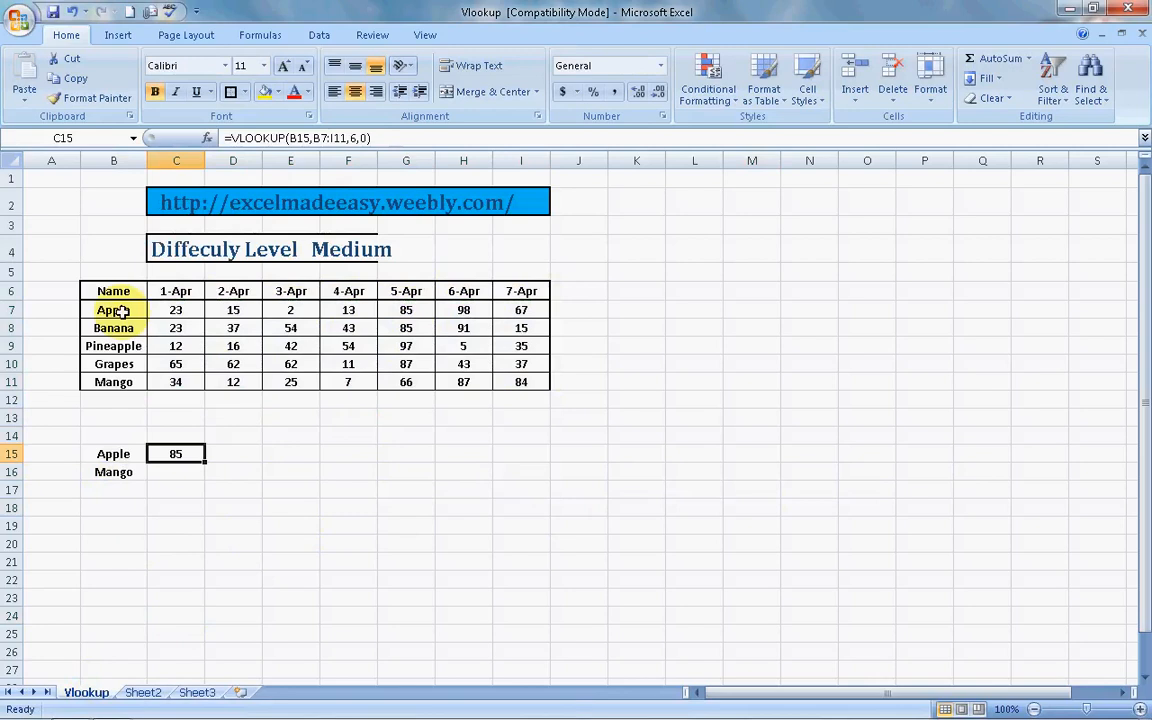
key(Down)
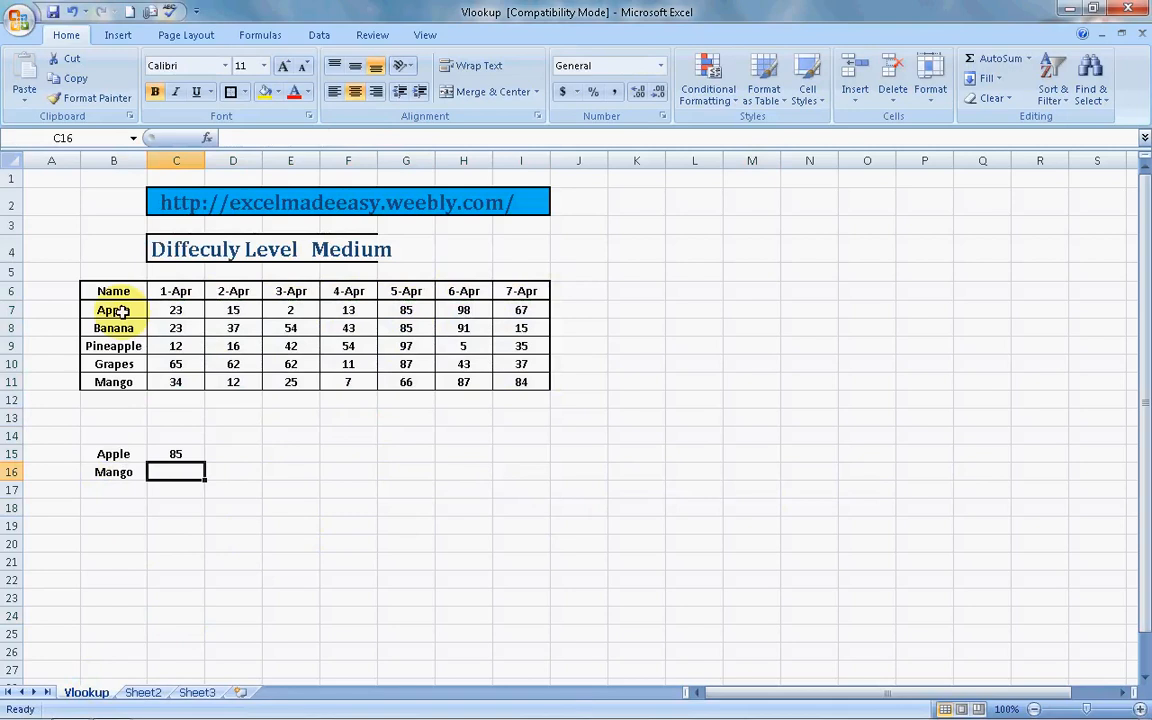
click(260, 38)
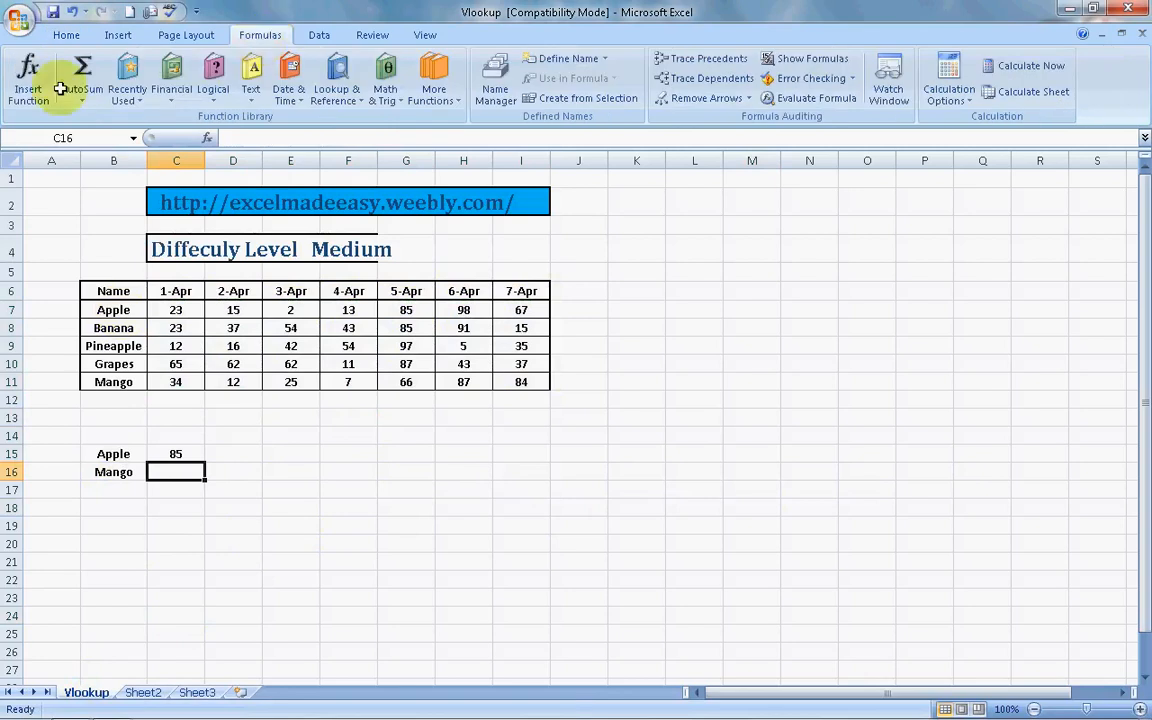
click(22, 90)
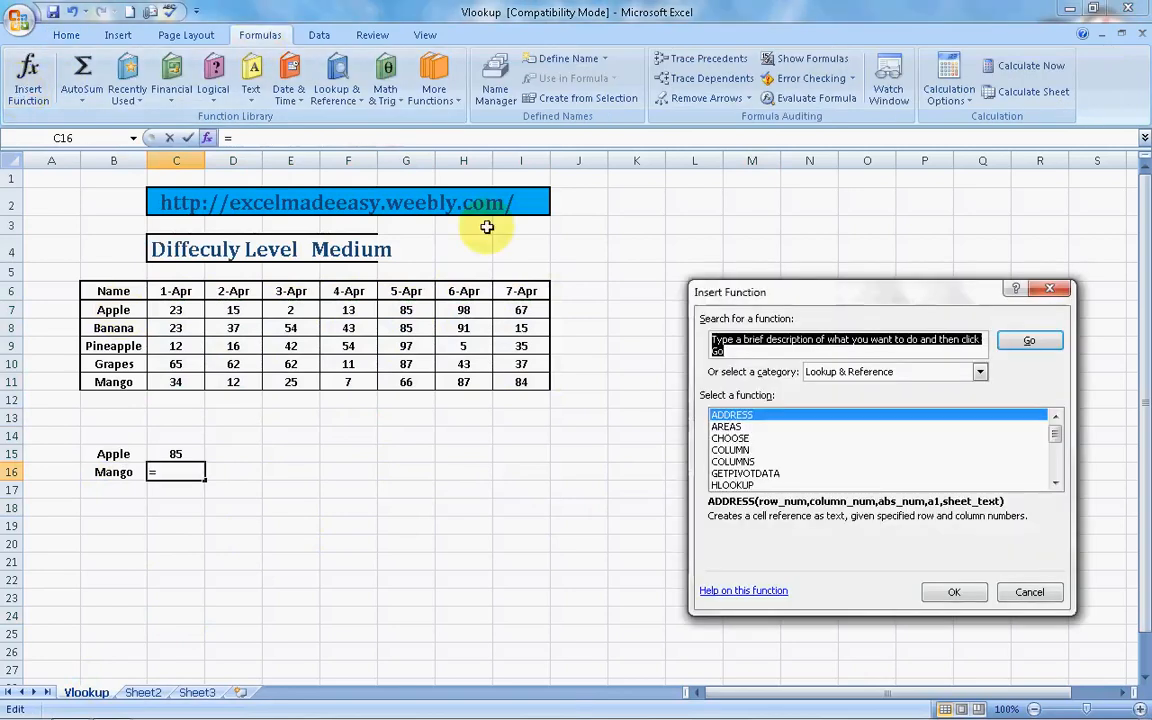
Replace the search text in the Insert Function dialog with vlookup and run the function search.
click(736, 347)
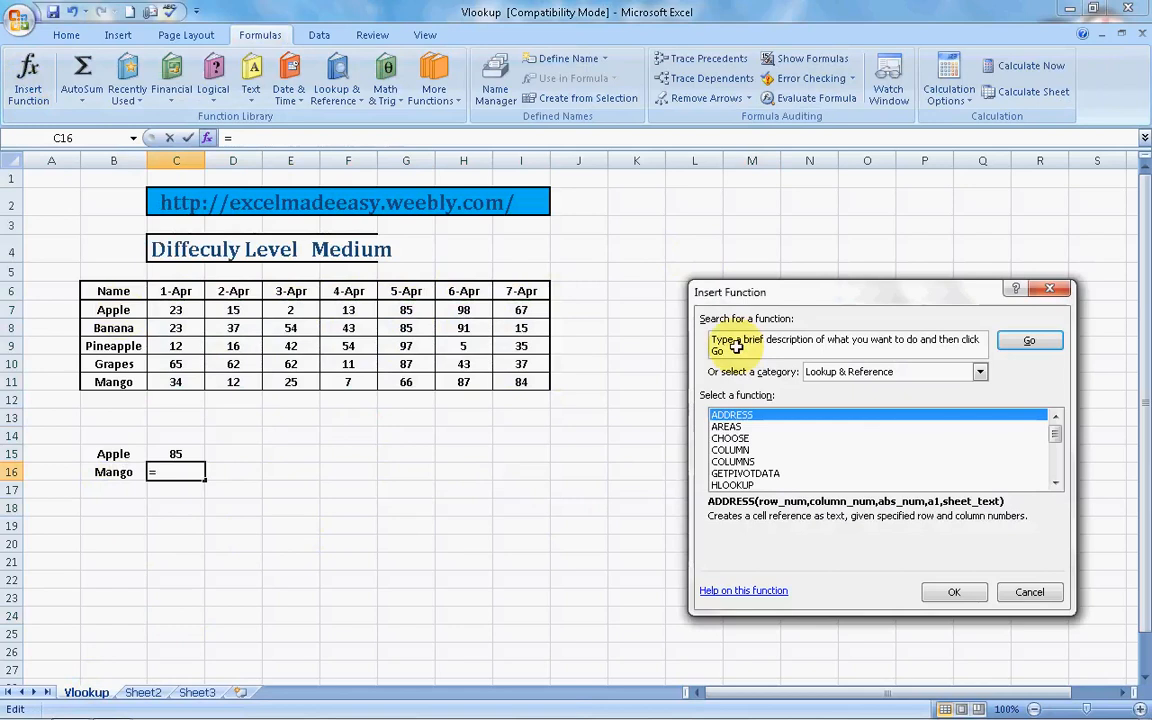
key(BackSpace)
key(BackSpace)
key(BackSpace)
key(BackSpace)
key(BackSpace)
key(BackSpace)
key(BackSpace)
key(BackSpace)
key(BackSpace)
key(BackSpace)
key(BackSpace)
key(BackSpace)
key(BackSpace)
key(BackSpace)
key(BackSpace)
key(BackSpace)
key(BackSpace)
key(BackSpace)
key(BackSpace)
key(BackSpace)
key(BackSpace)
key(BackSpace)
key(BackSpace)
key(BackSpace)
key(BackSpace)
key(BackSpace)
key(BackSpace)
key(BackSpace)
key(BackSpace)
key(BackSpace)
key(BackSpace)
key(BackSpace)
key(BackSpace)
key(BackSpace)
key(BackSpace)
key(BackSpace)
key(BackSpace)
key(BackSpace)
key(BackSpace)
key(BackSpace)
key(BackSpace)
key(BackSpace)
key(BackSpace)
key(BackSpace)
key(BackSpace)
key(BackSpace)
key(BackSpace)
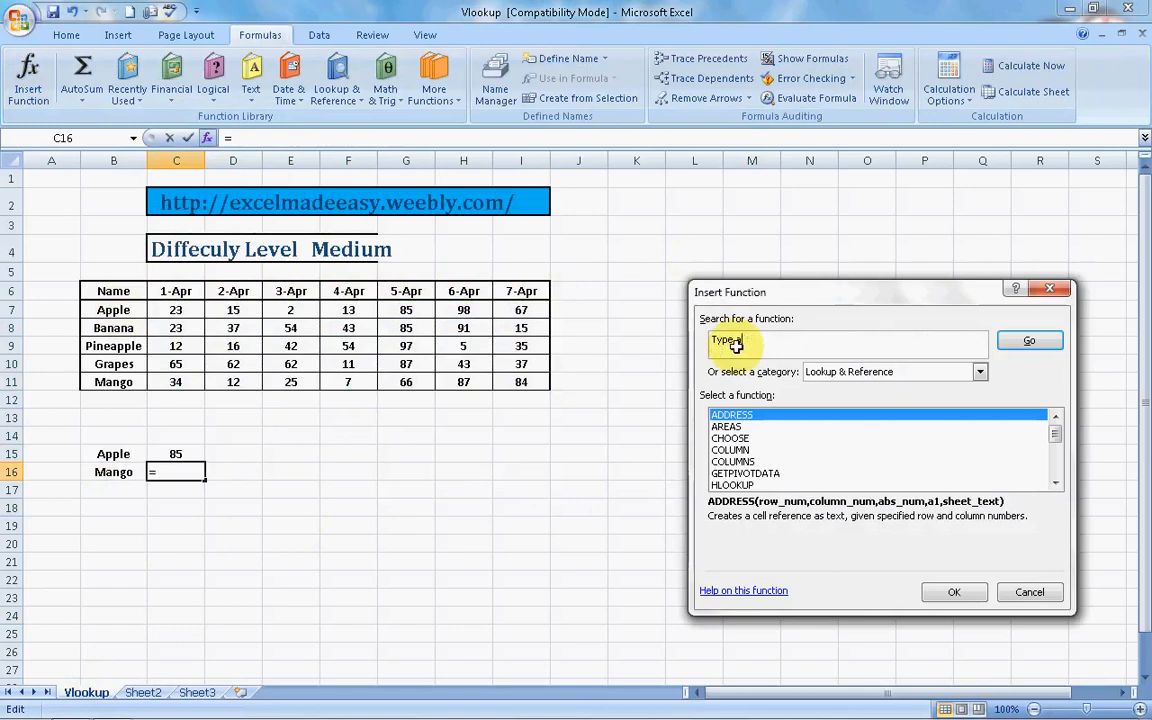
text(vlookup)
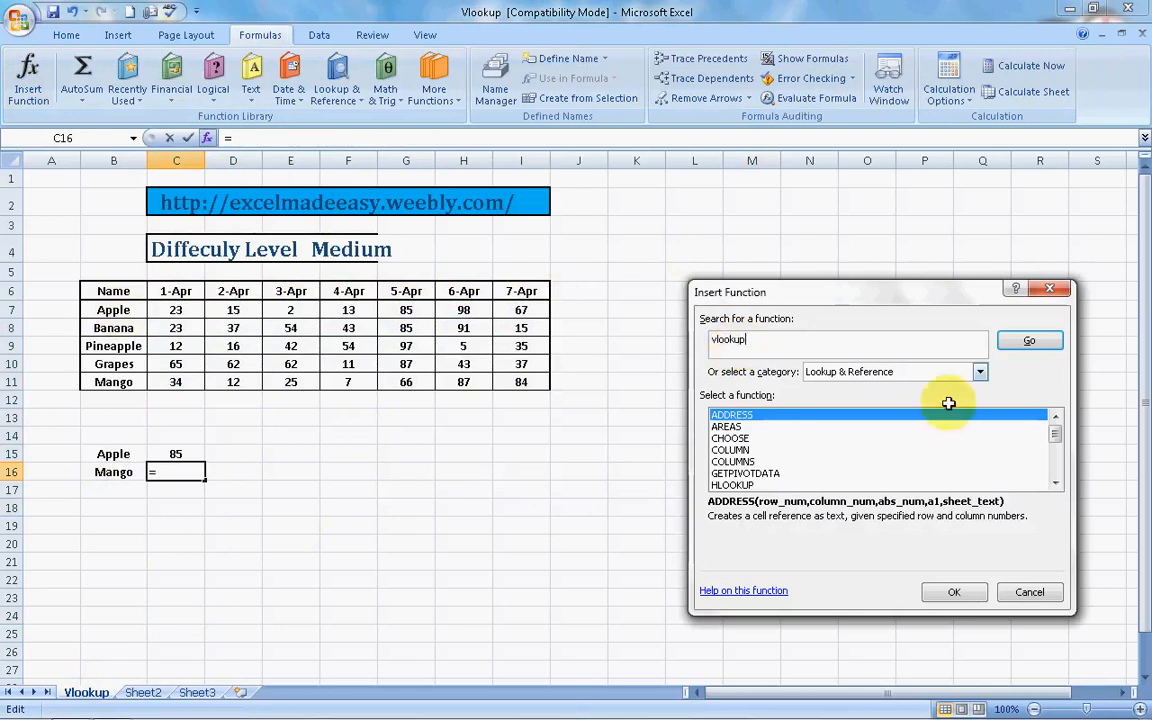
click(1031, 342)
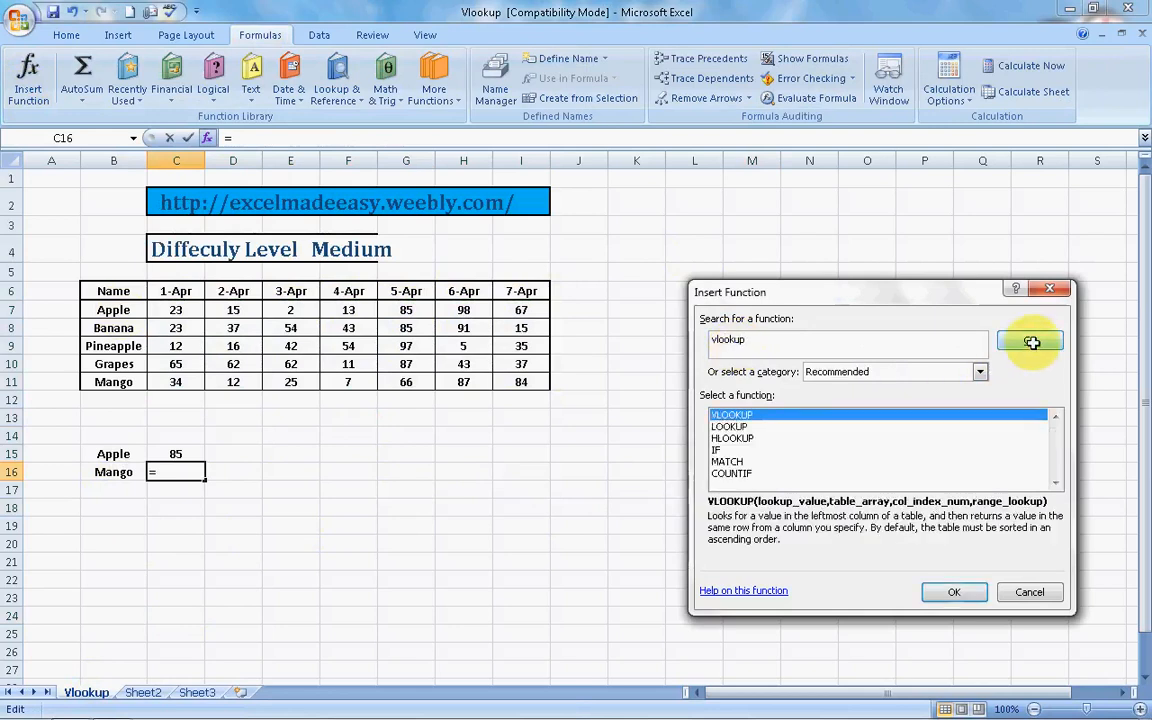
Choose the VLOOKUP function and set its lookup value to B16, the Mango cell.
click(777, 426)
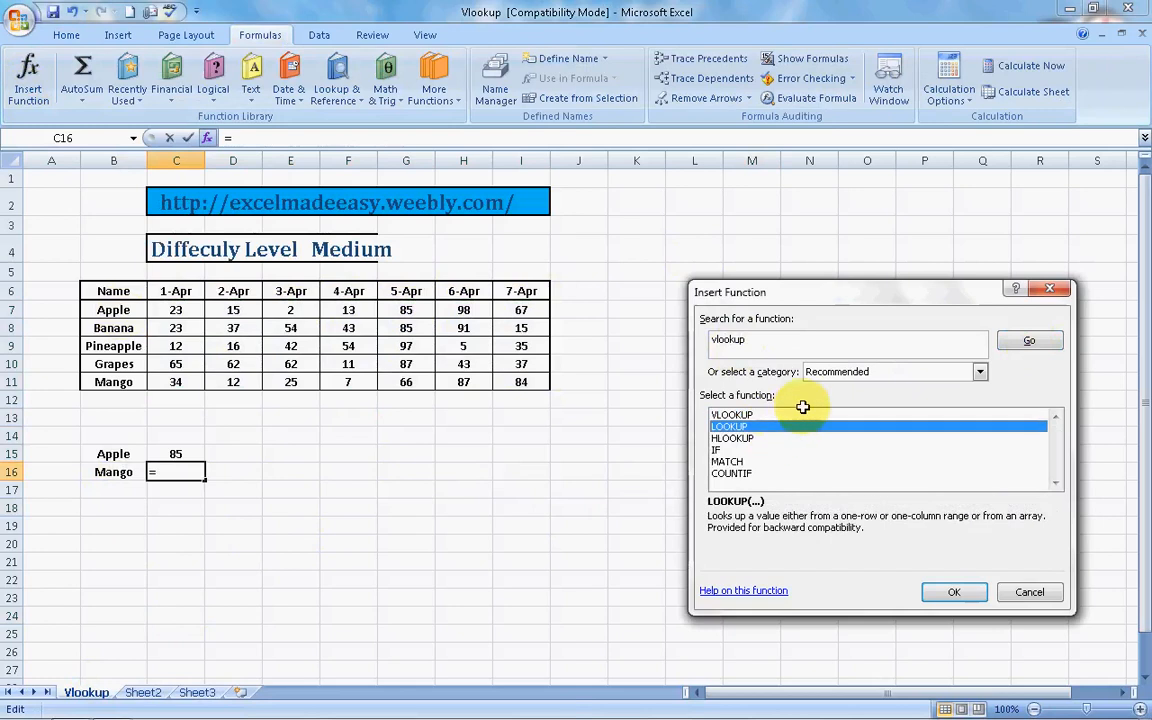
click(747, 414)
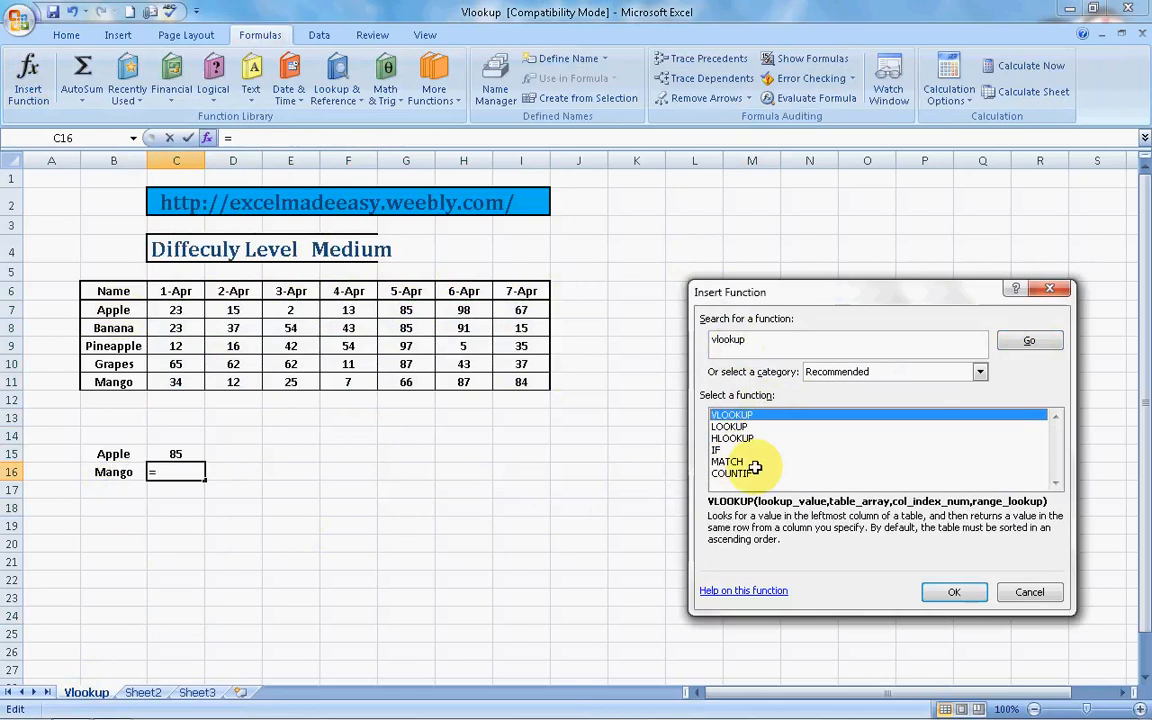
click(955, 596)
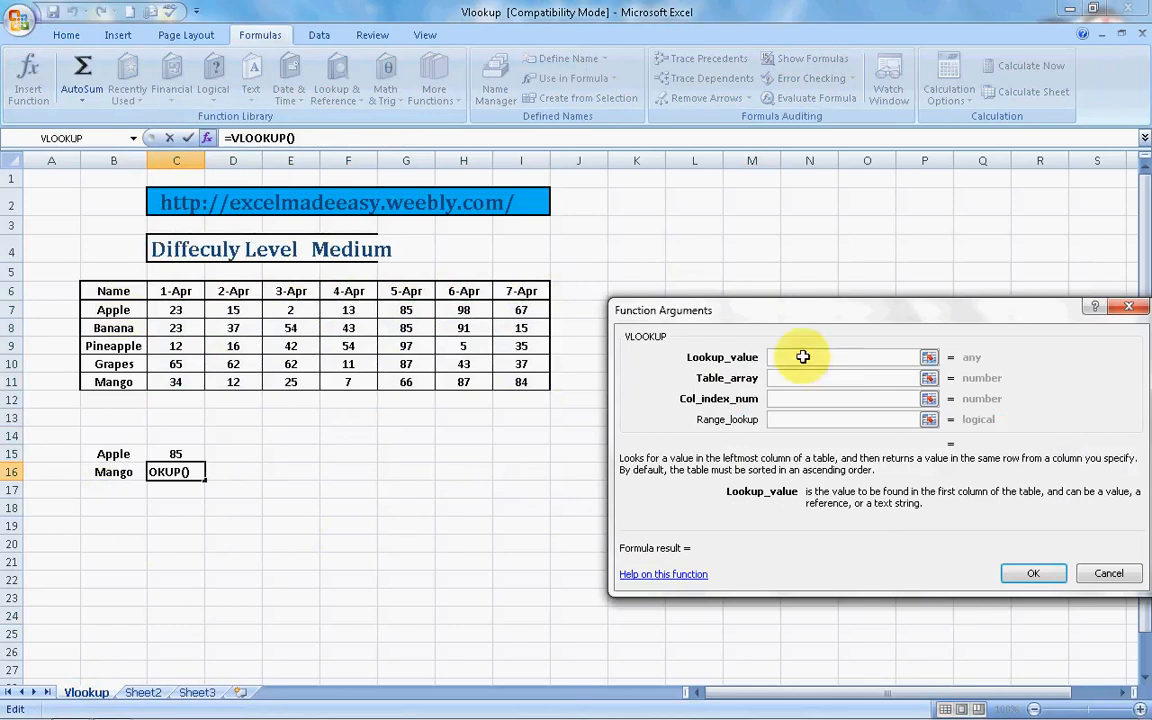
click(104, 487)
click(113, 472)
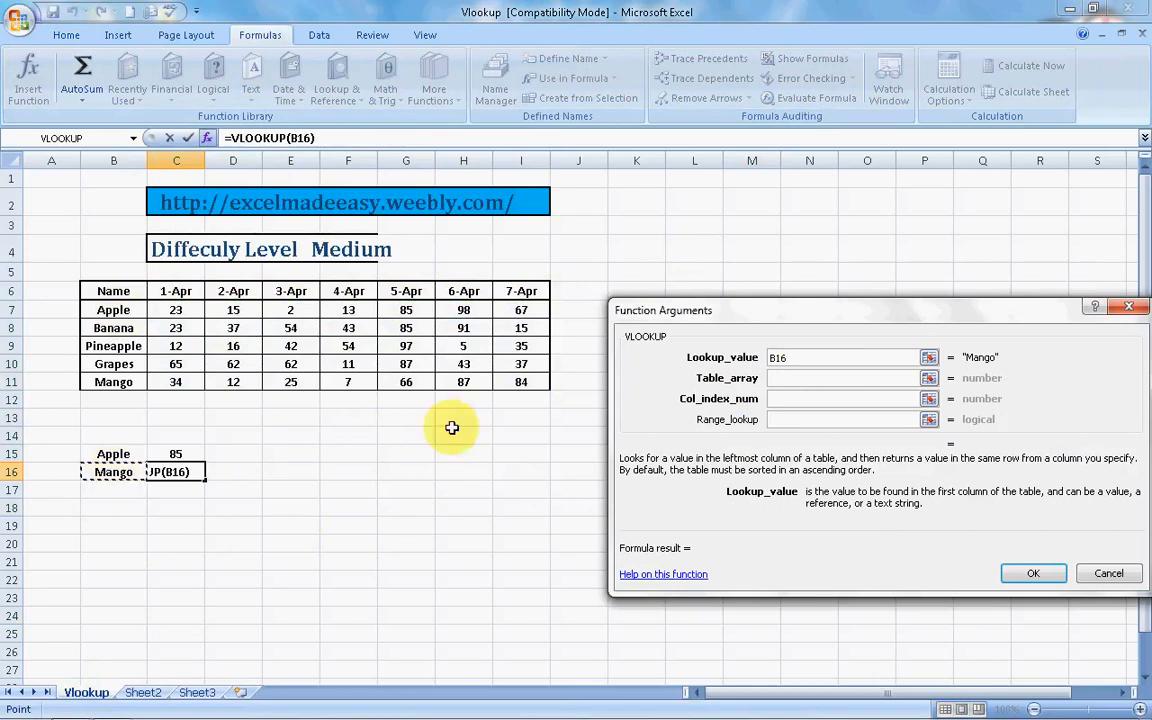
Set the function's table array to the data range B7:I11.
click(789, 380)
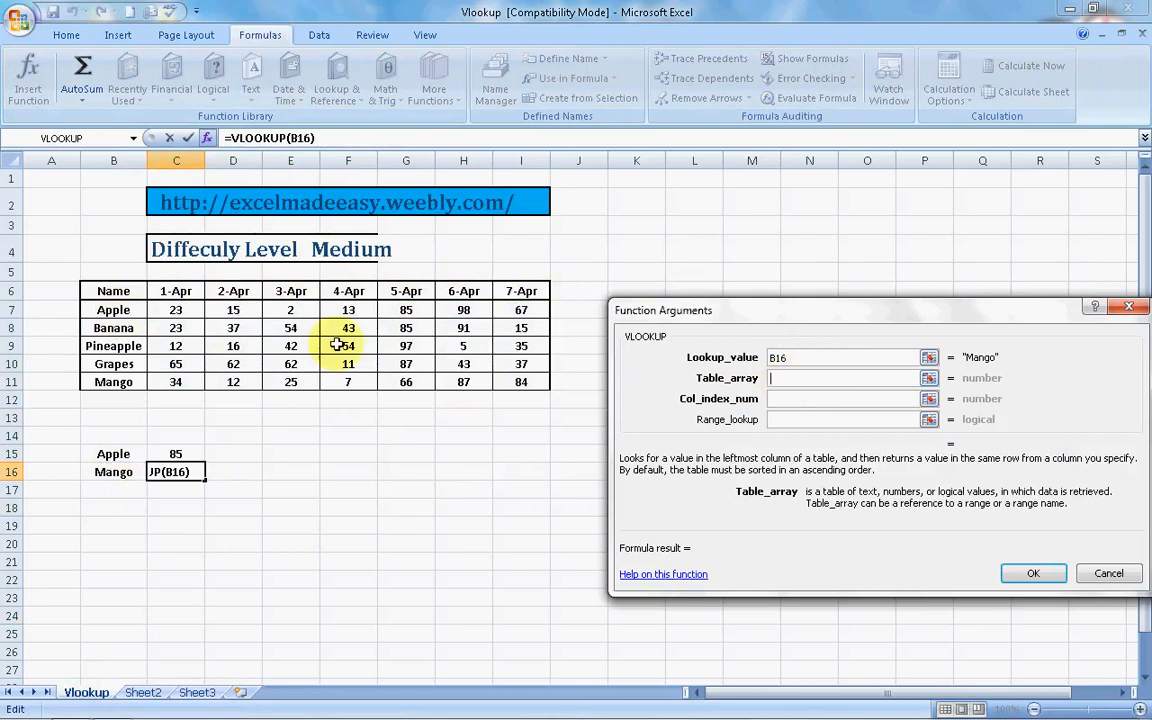
click(95, 312)
key(shift+Right)
key(shift+Right)
key(shift+Right)
key(shift+Right)
key(shift+Right)
key(shift+Right)
key(shift+Right)
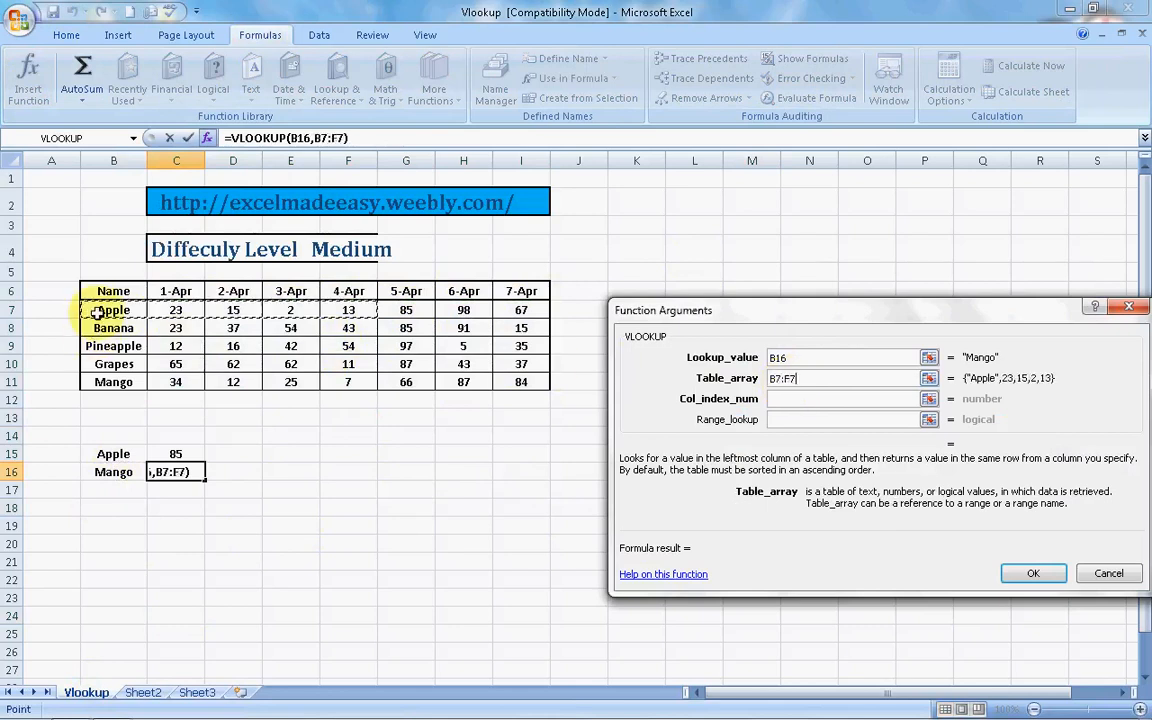
key(shift+Down)
key(shift+Down)
key(shift+Down)
key(shift+Down)
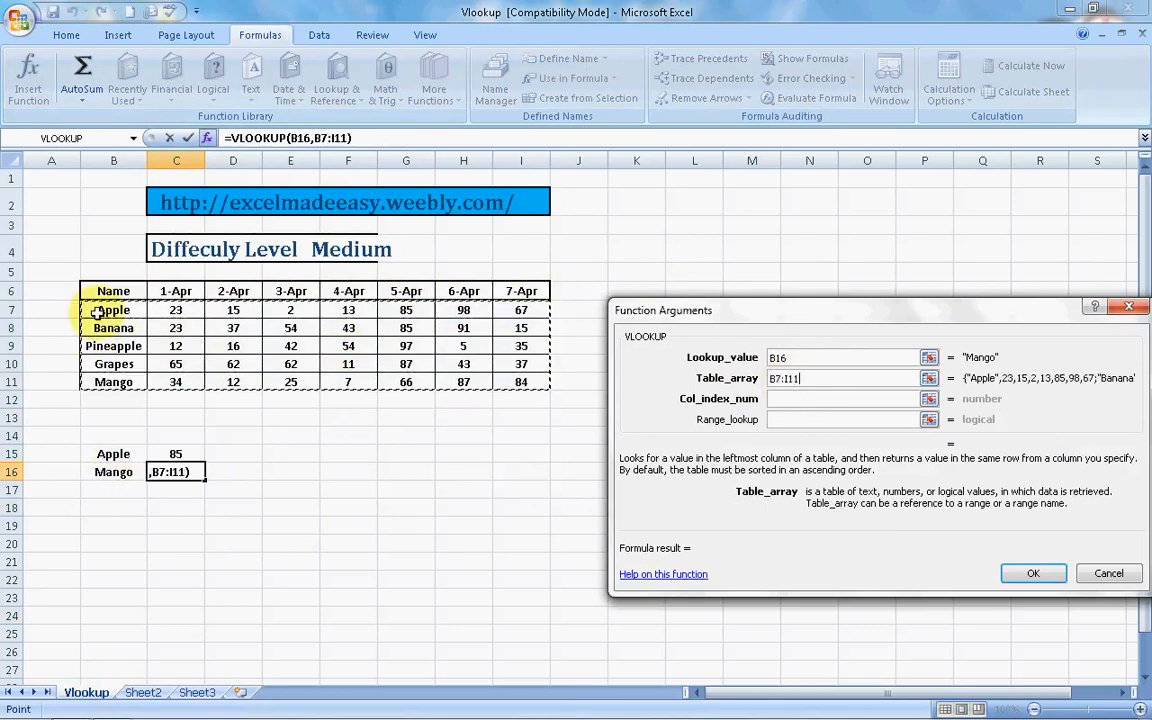
Set the column index number to 6 and the range lookup to 0, and insert the function into C16.
click(793, 400)
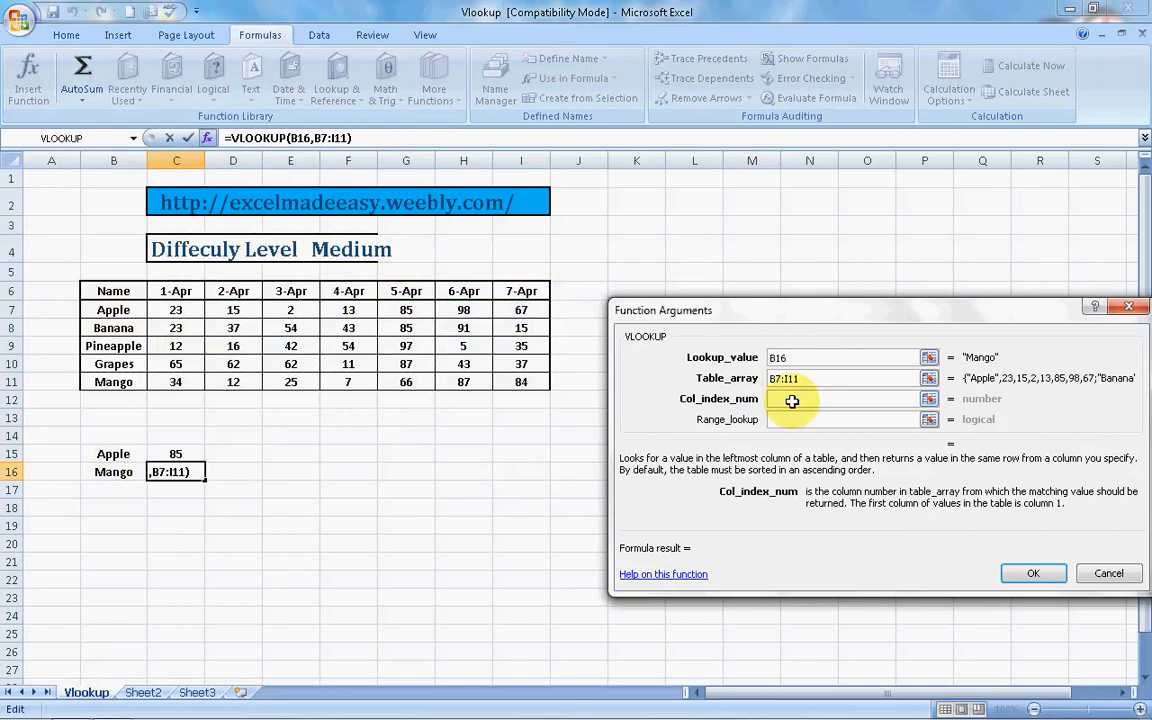
text(6+)
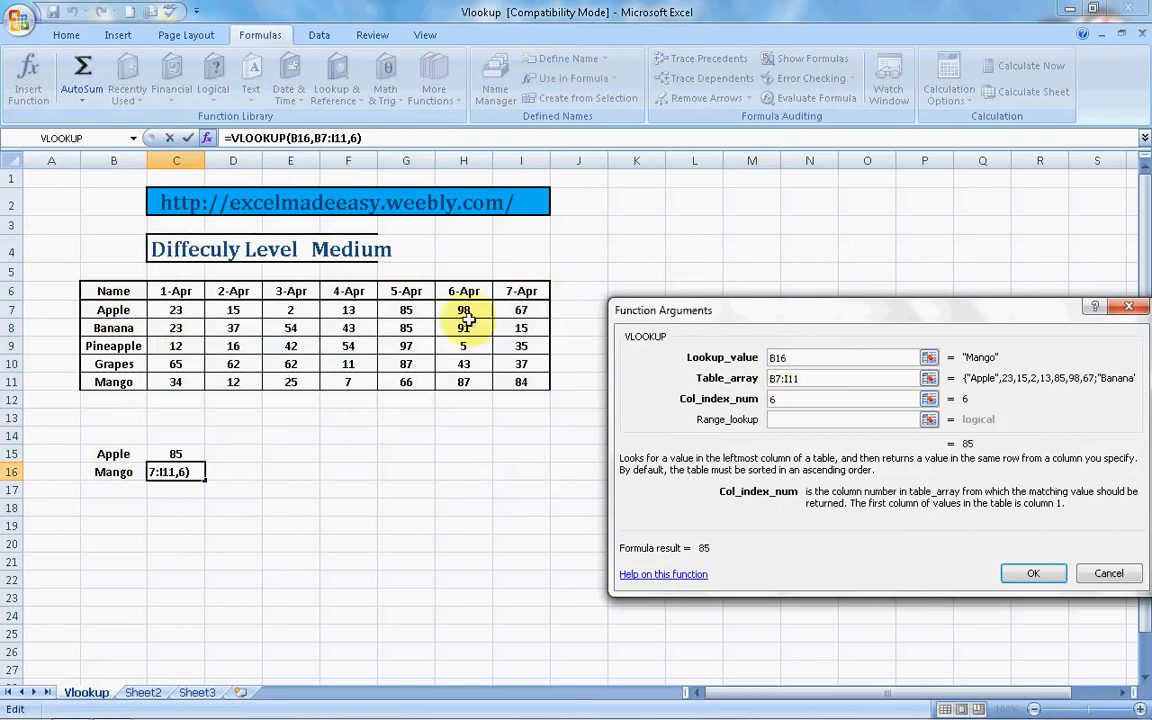
click(113, 310)
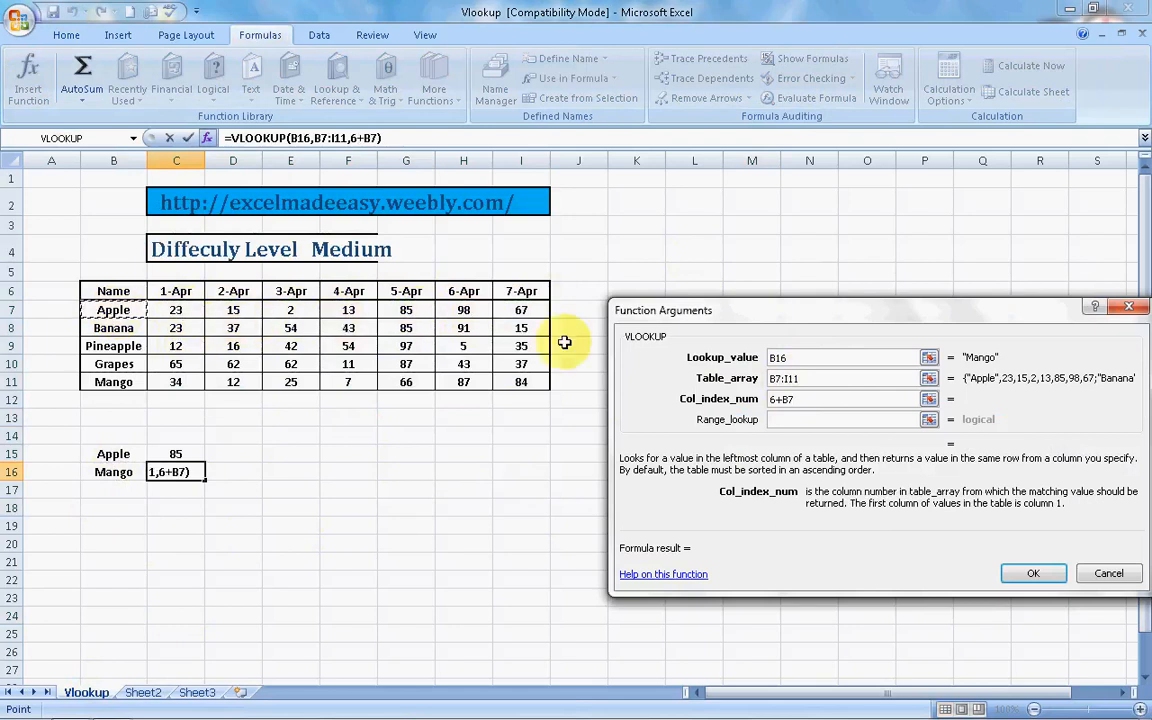
key(BackSpace)
key(BackSpace)
key(BackSpace)
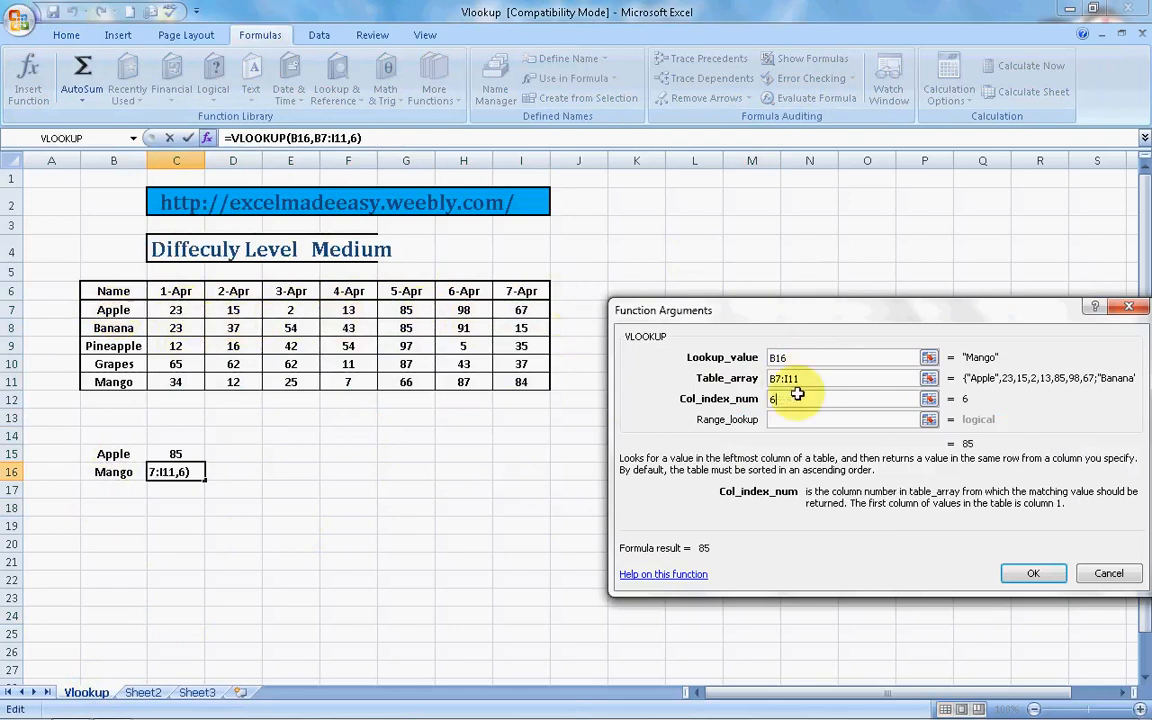
click(789, 417)
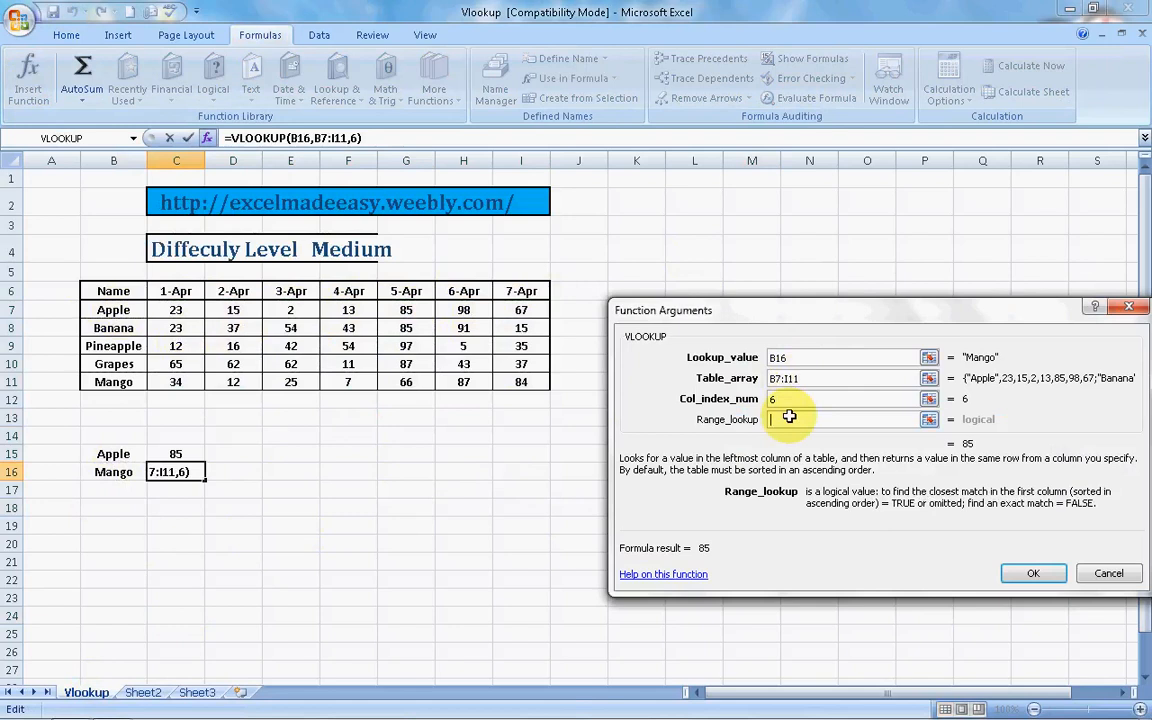
text(0)
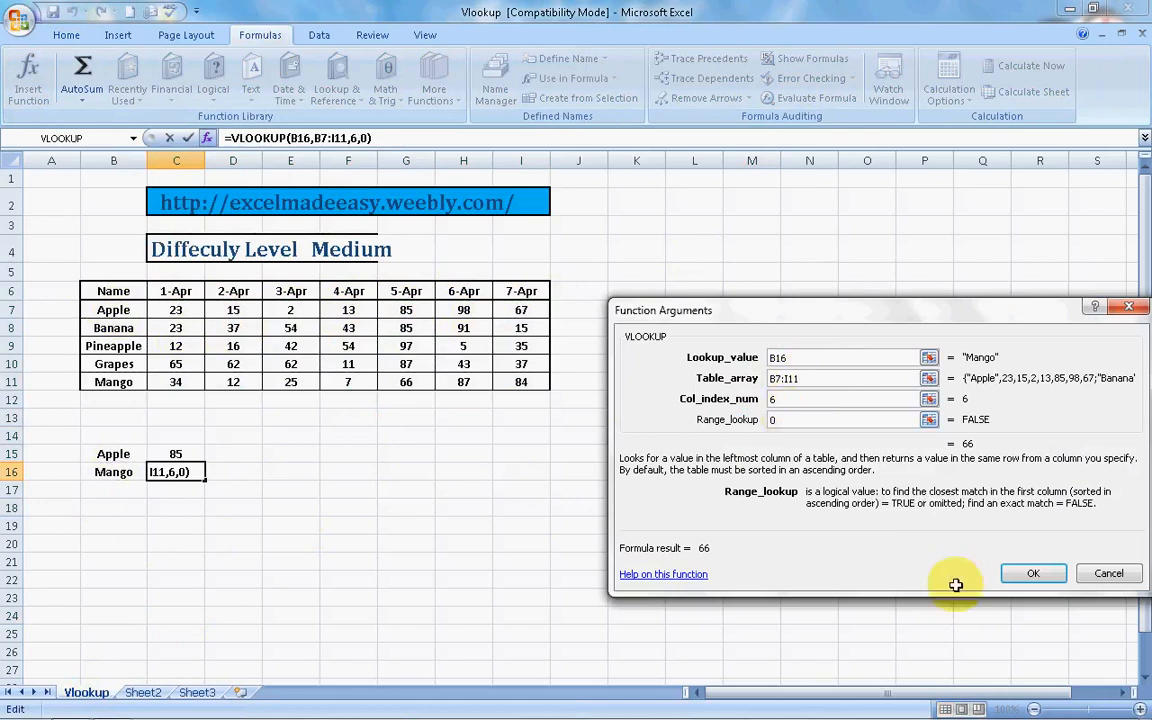
click(1033, 573)
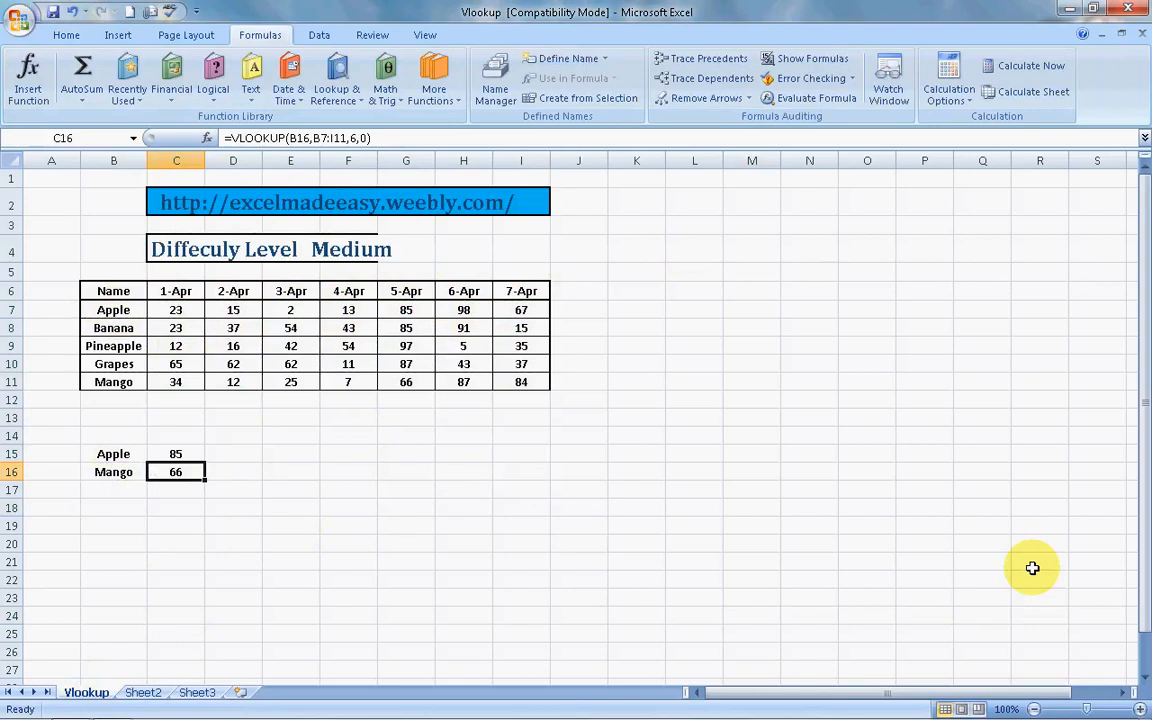
Clear the formula in C16 and replace it with a copy of Apple's VLOOKUP formula from C15.
key(Delete)
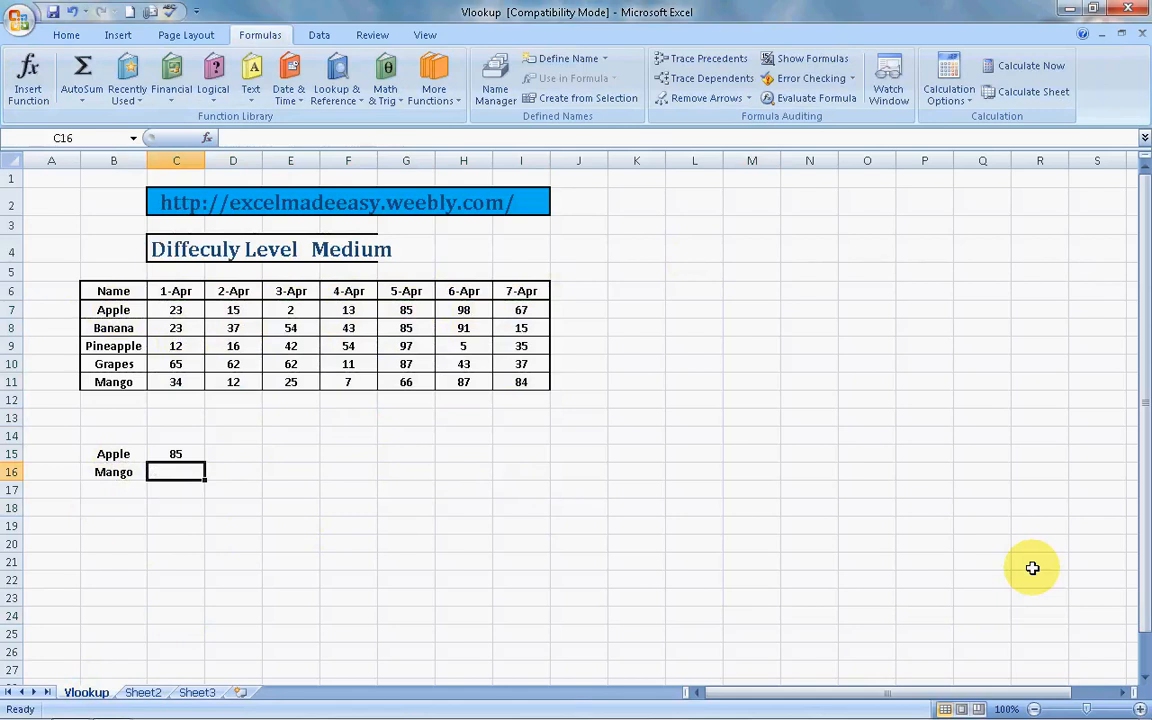
key(Up)
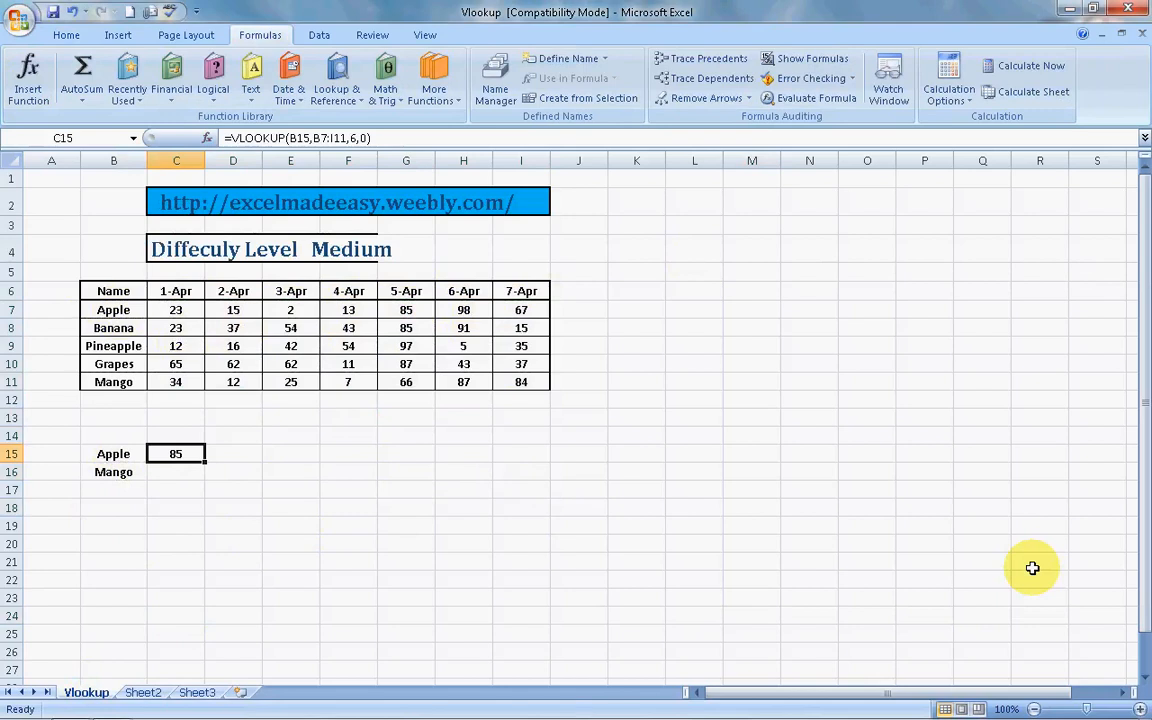
key(ctrl+c)
key(Down)
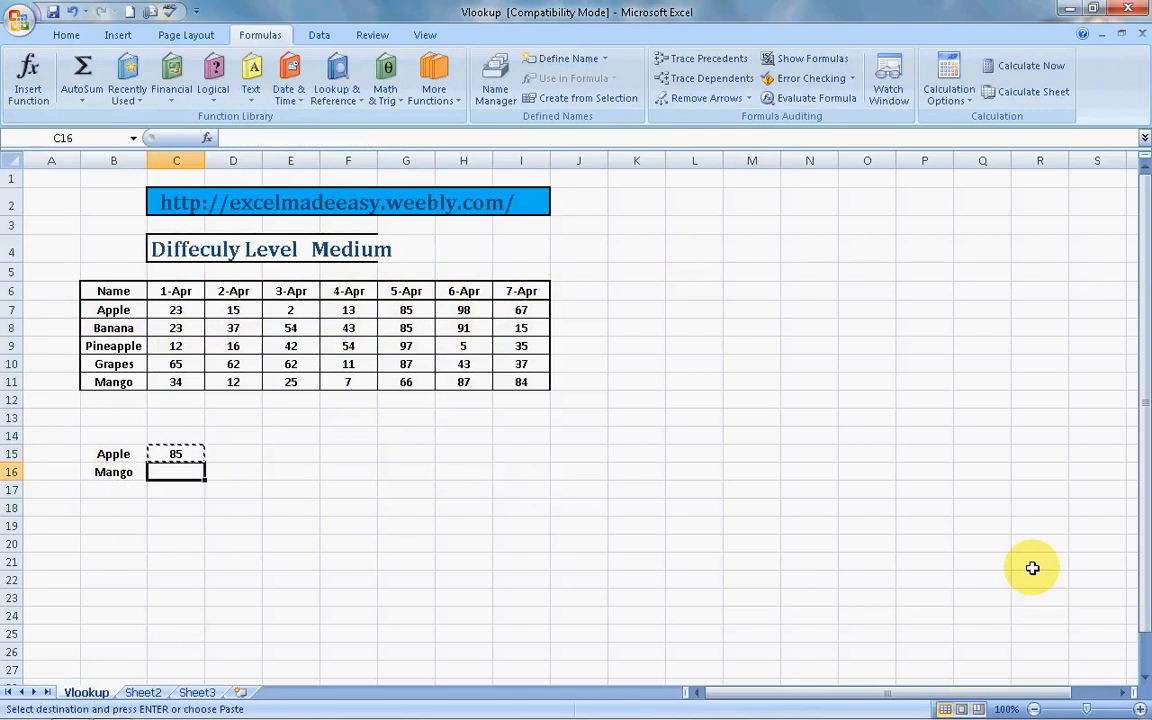
key(ctrl+v)
key(Escape)
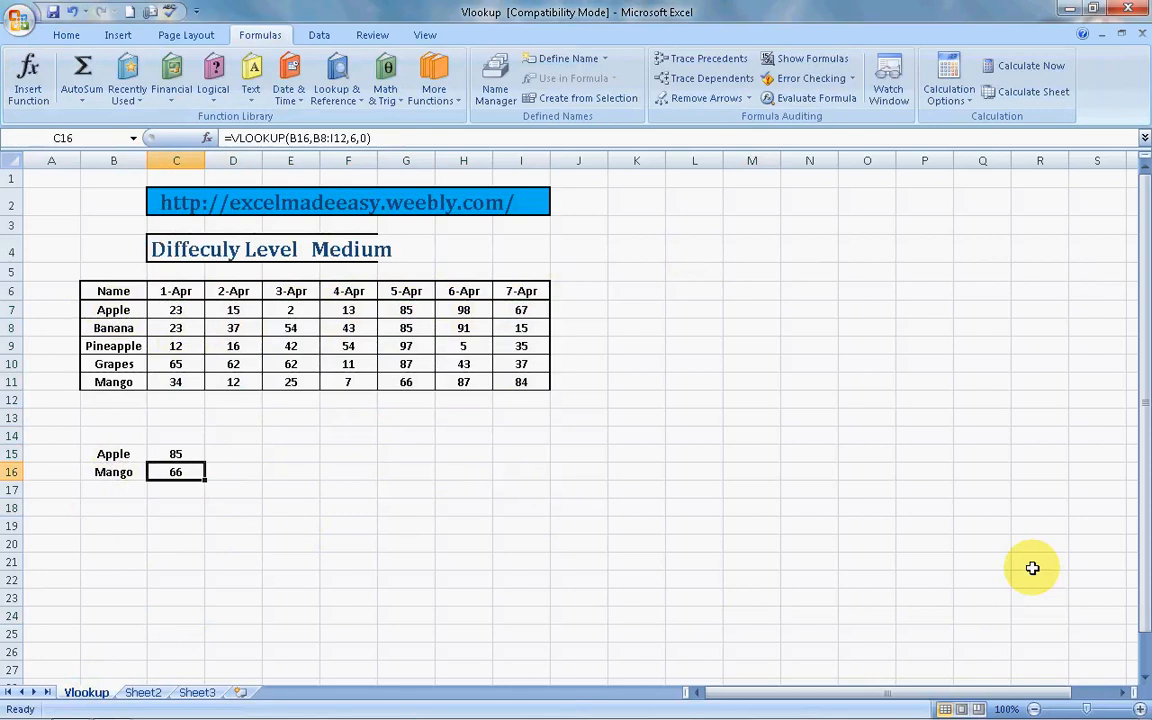
Check Mango's 5-Apr value in the table against C16, and compare the formulas in C15 and C16.
key(Up)
key(Up)
key(Up)
key(Up)
key(Up)
key(Right)
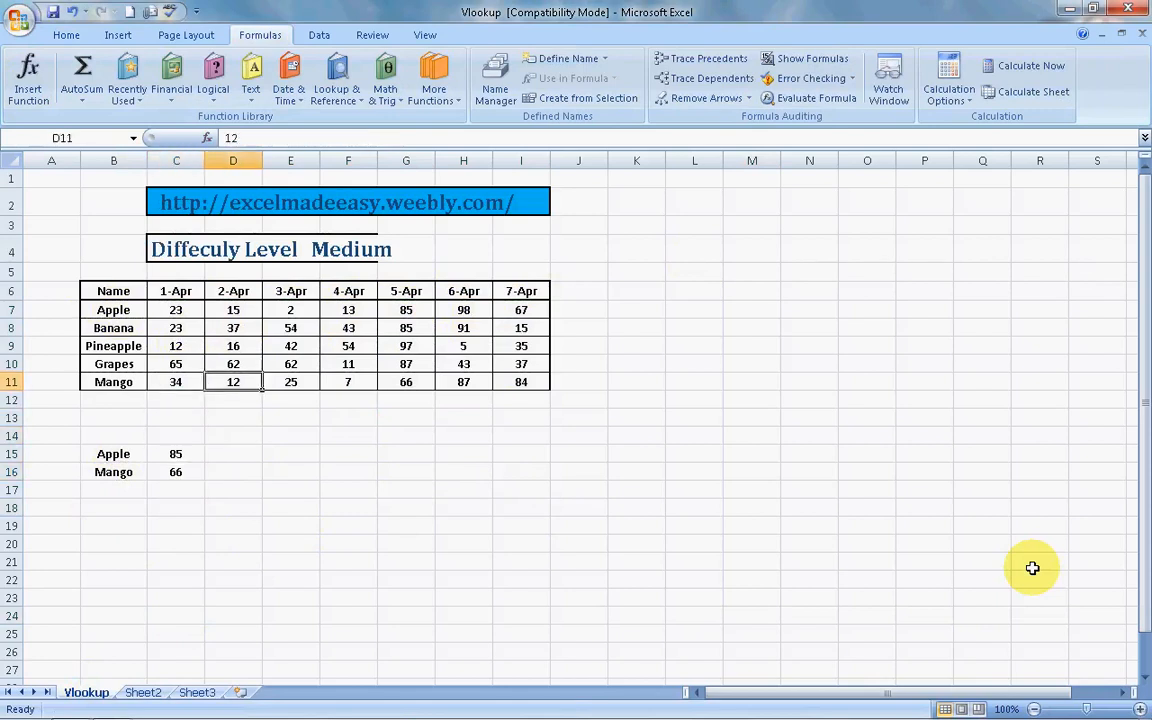
key(Right)
key(Right)
key(Right)
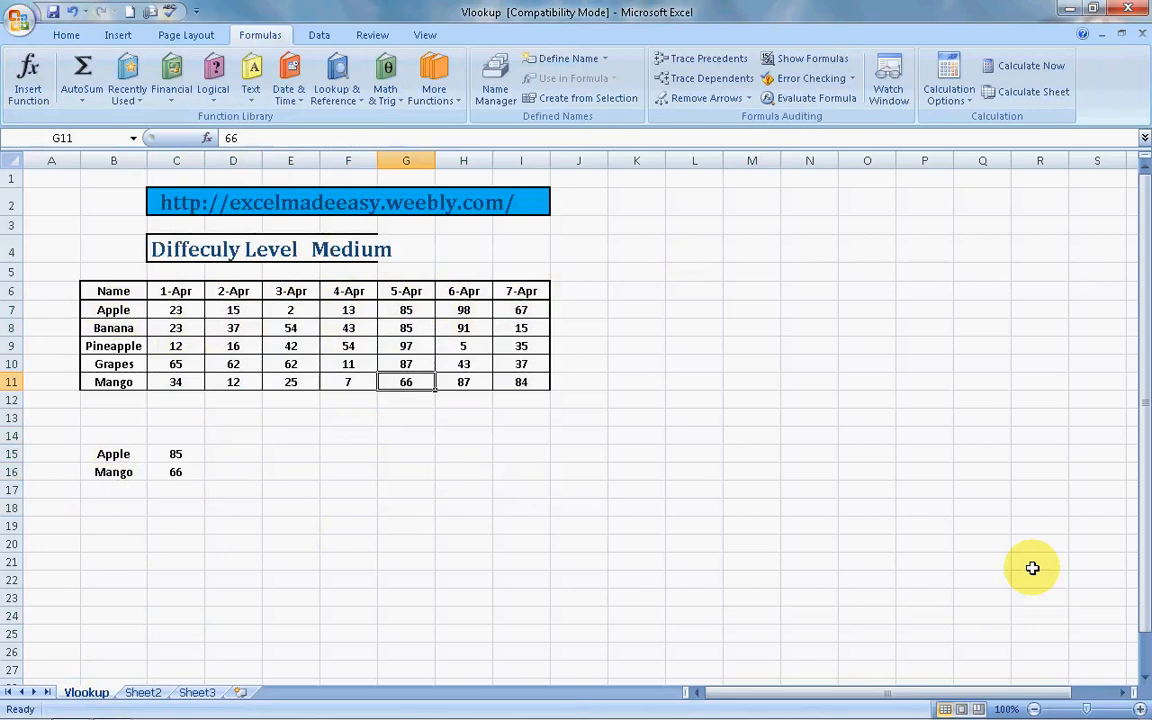
key(Down)
key(Down)
key(Down)
key(Up)
key(Up)
key(Down)
key(Down)
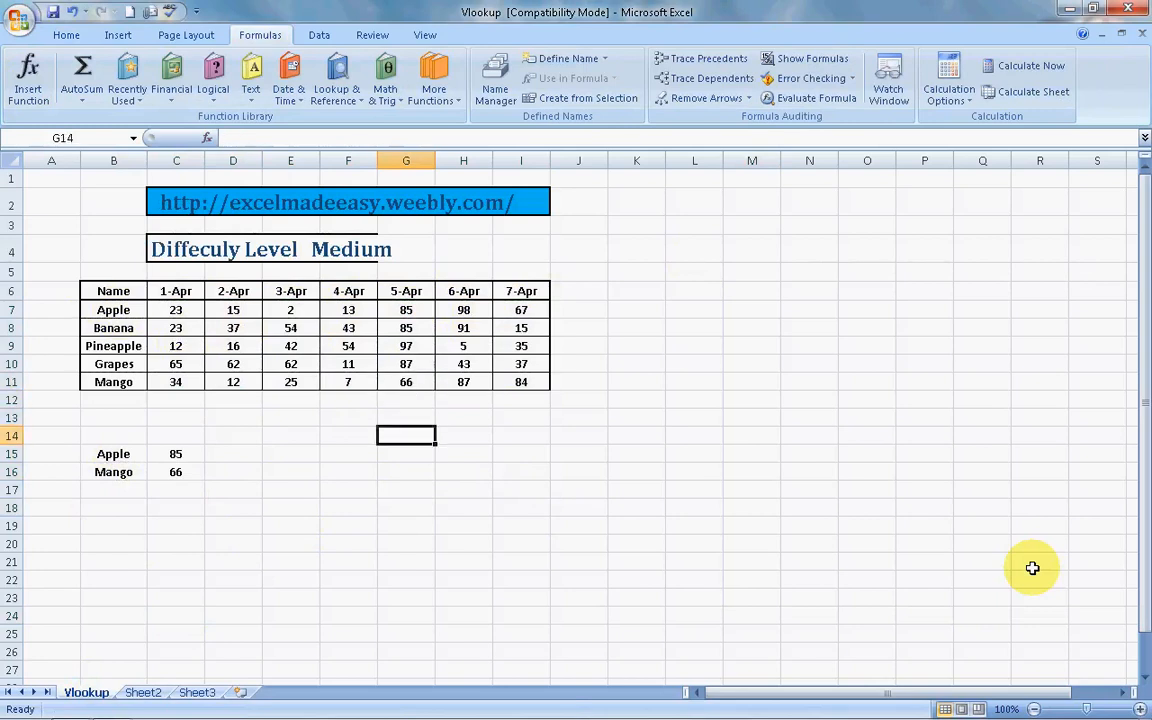
key(Down)
key(Down)
key(Down)
key(Down)
key(Left)
key(Left)
key(Left)
key(Left)
key(Up)
key(Up)
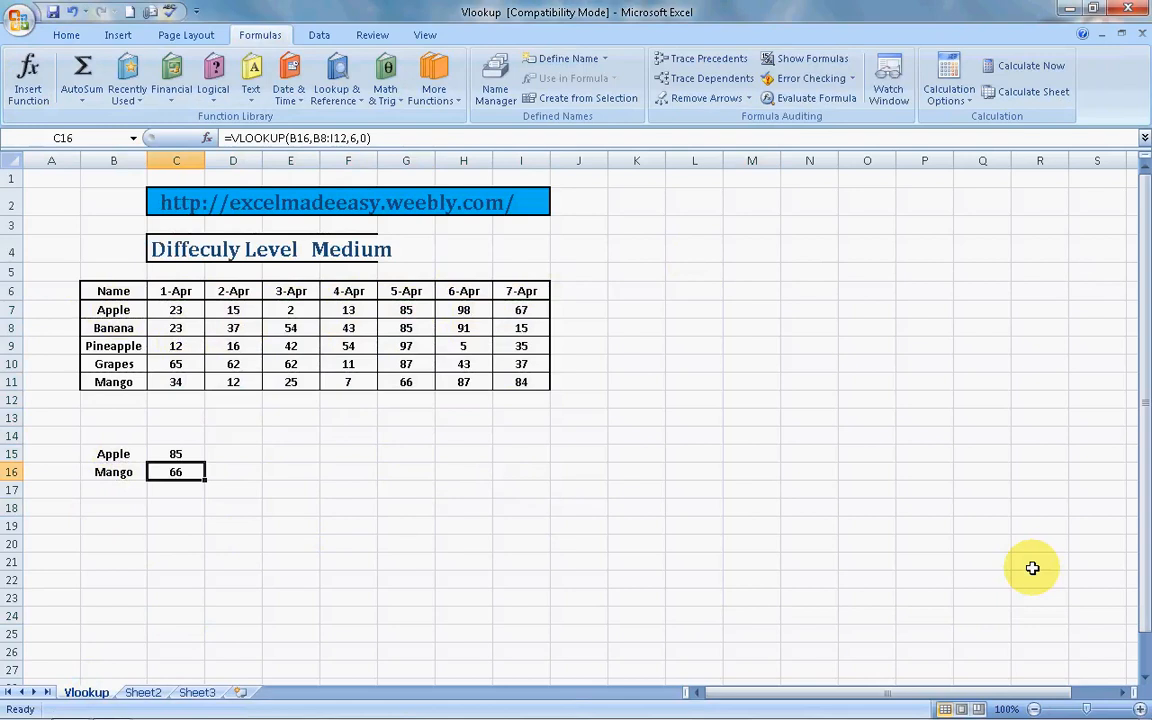
key(Up)
key(Down)
key(Up)
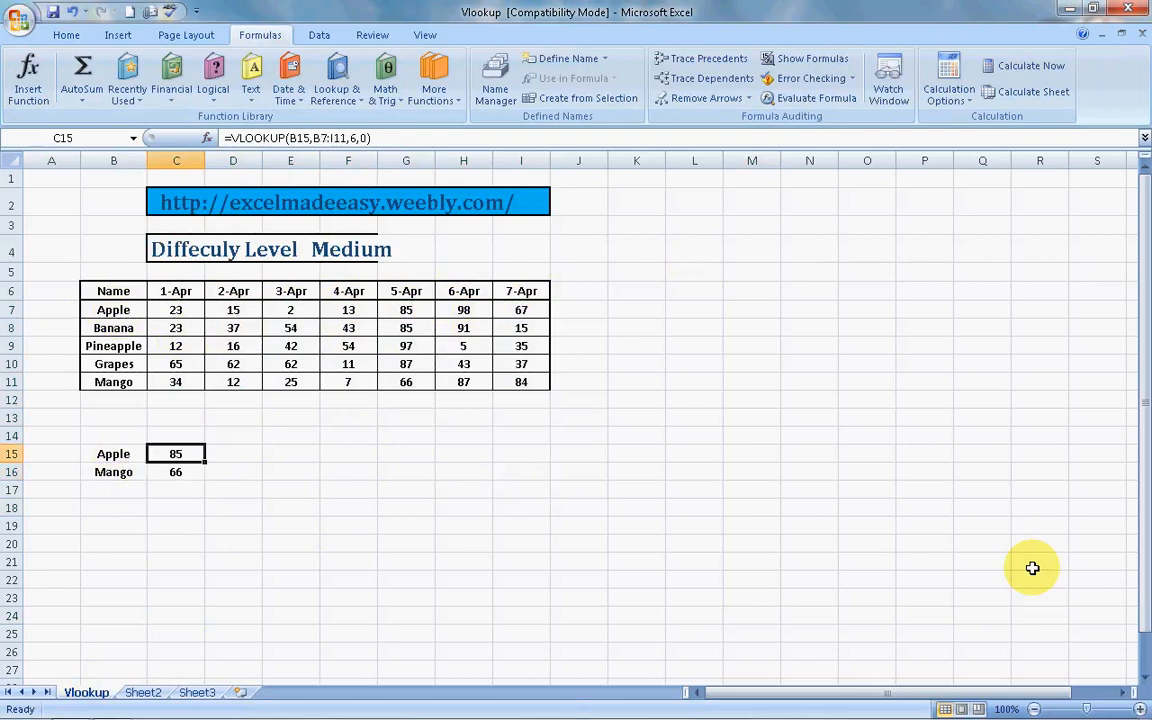
Clear the copied formula in C16 and make the table array in C15's formula absolute as $B$7:$I$11.
key(Down)
key(Up)
key(F2)
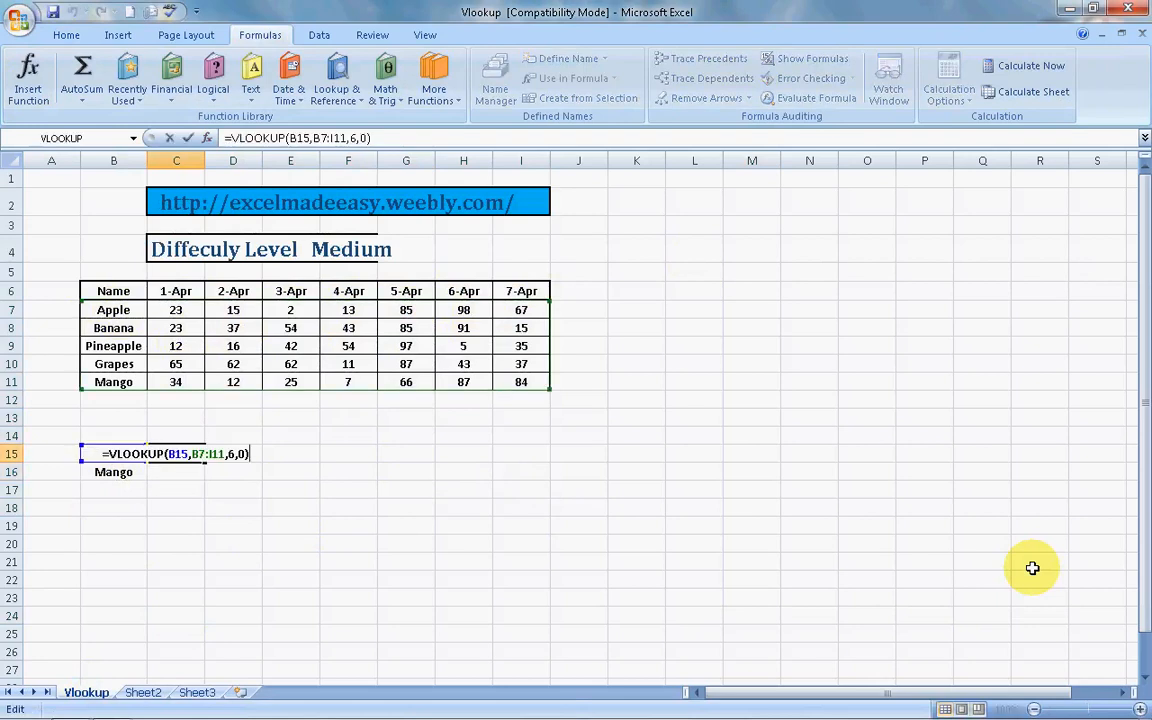
key(Left)
key(Left)
key(Left)
key(Left)
key(Left)
key(shift+Left)
key(shift+Left)
key(shift+Left)
key(shift+Left)
key(shift+Left)
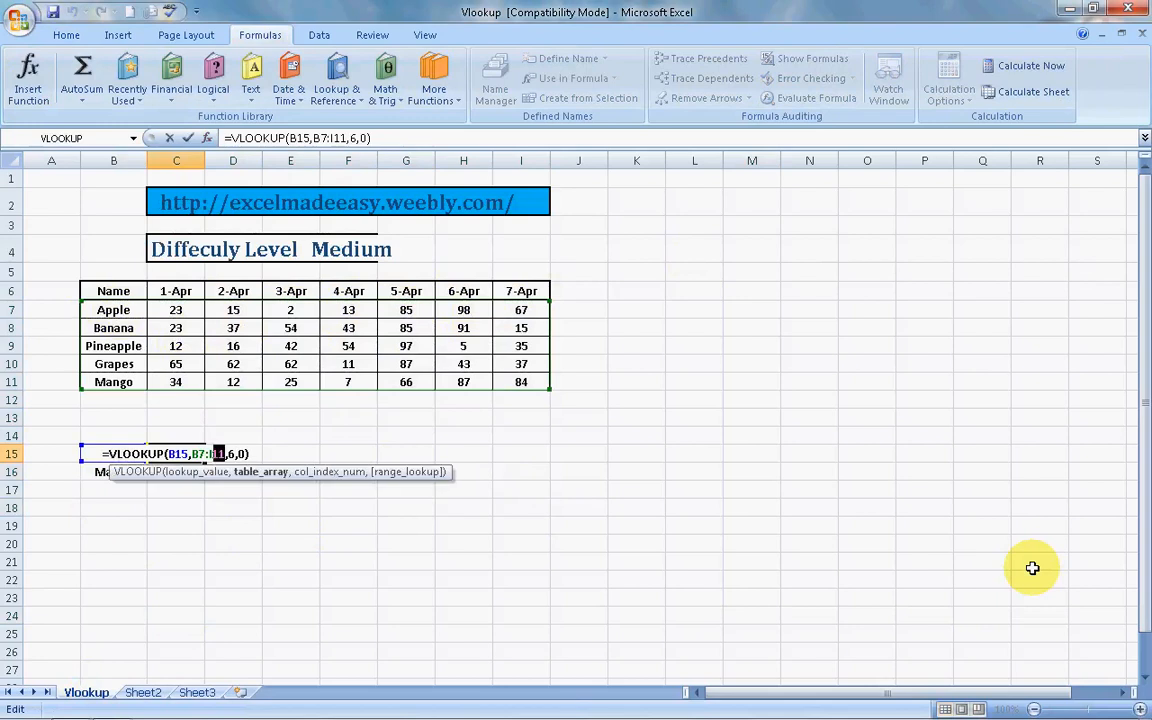
key(shift+Left)
key(F4)
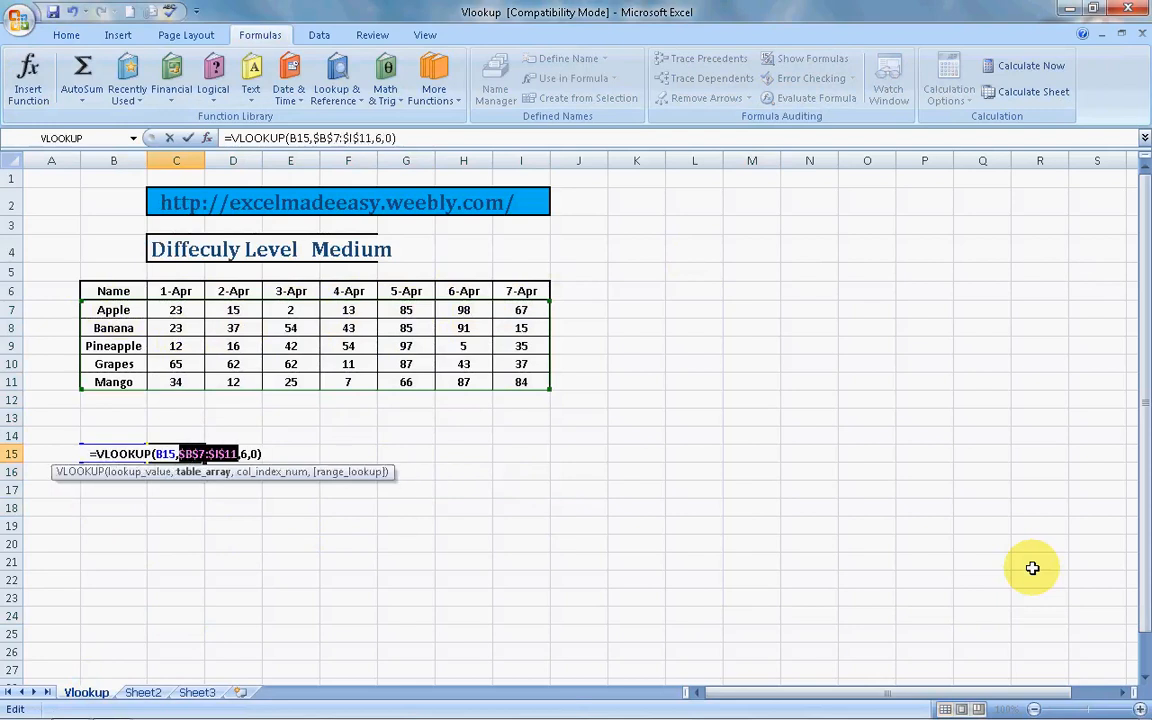
key(Return)
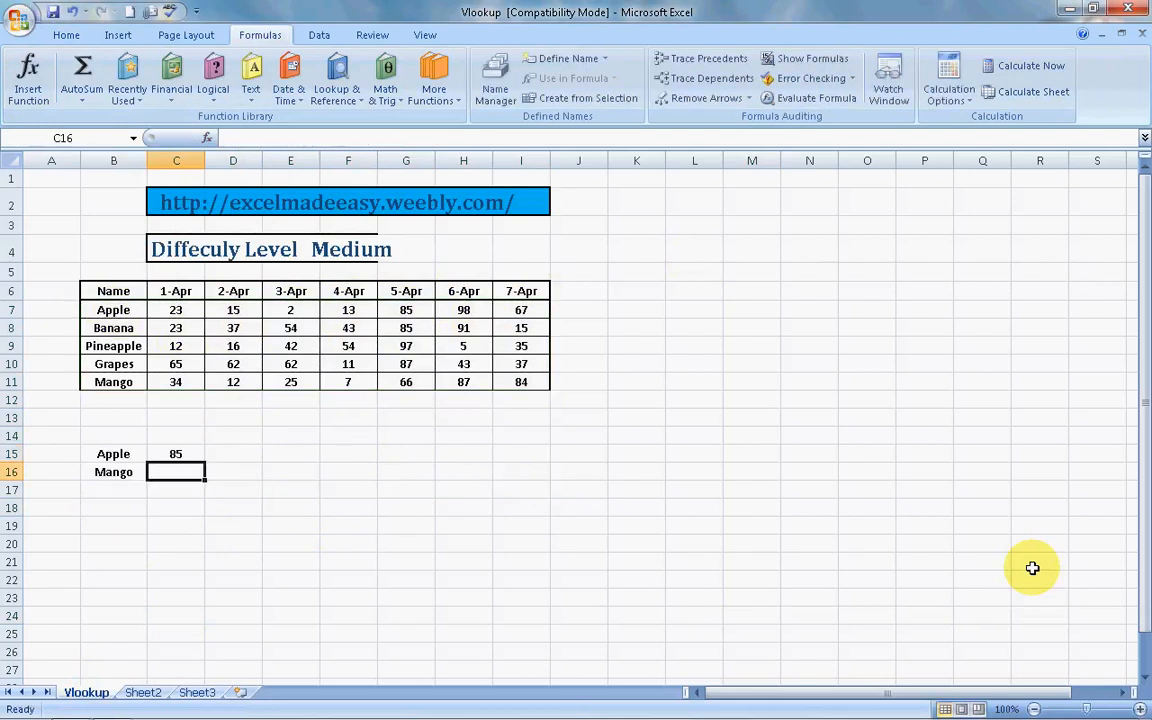
Copy Apple's VLOOKUP formula with the absolute table array from C15 into C16 for Mango.
key(Up)
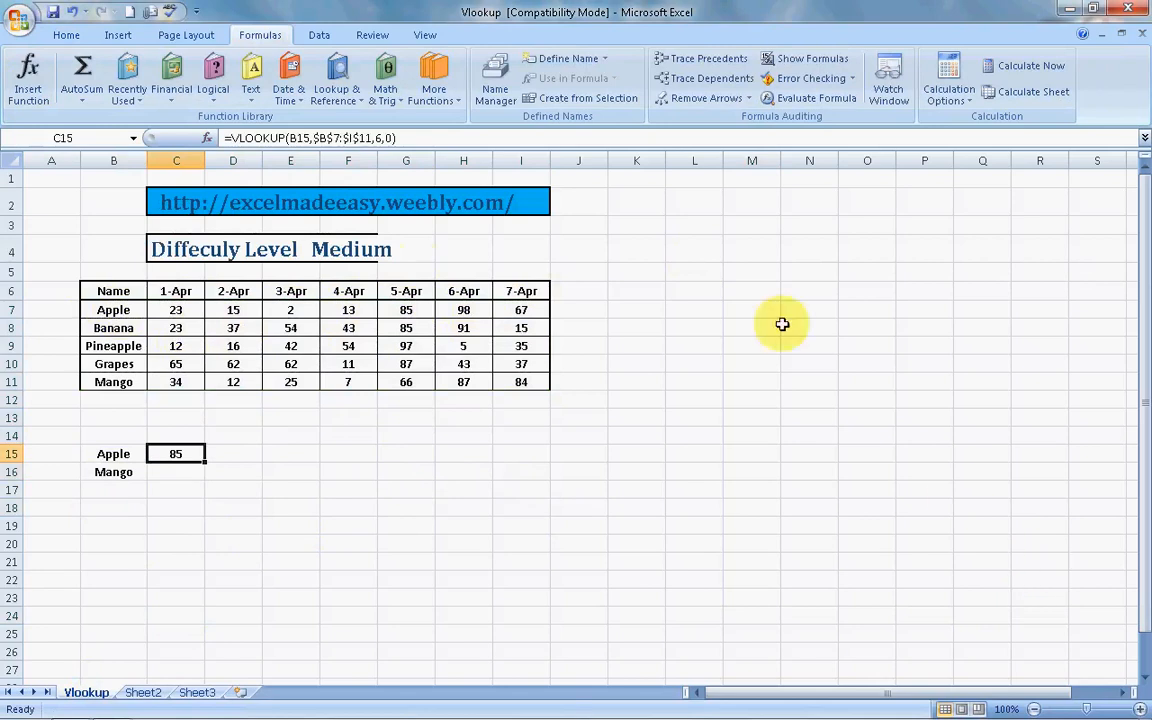
double_click(183, 466)
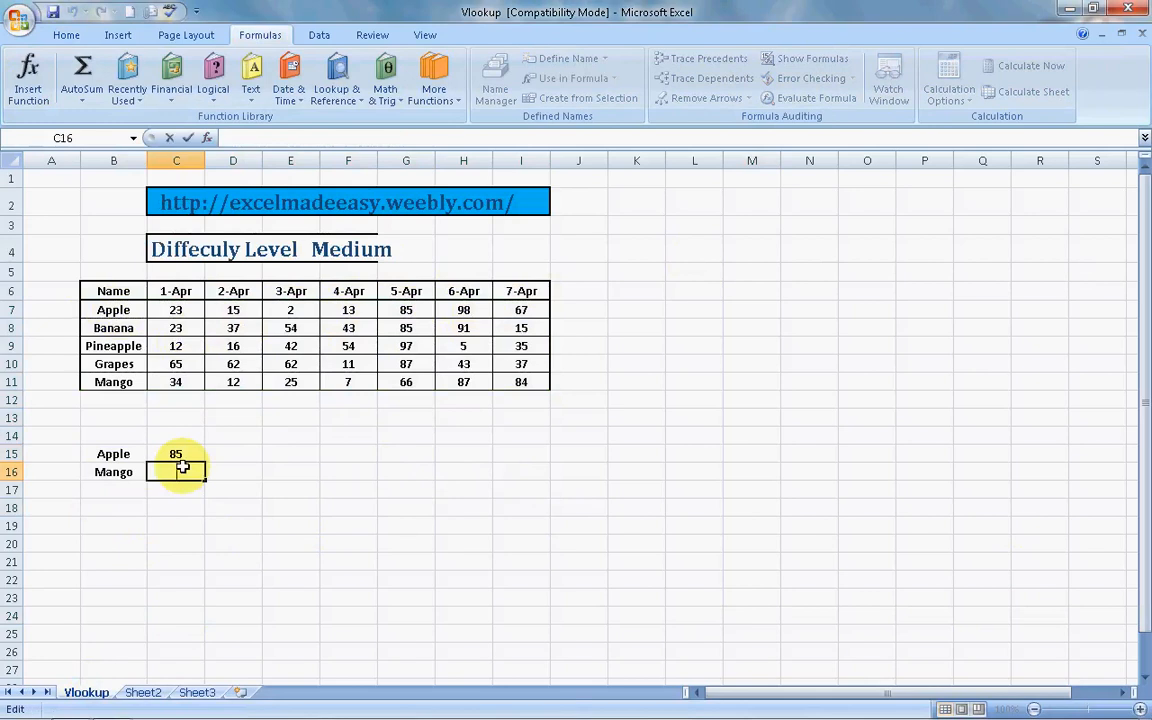
click(180, 453)
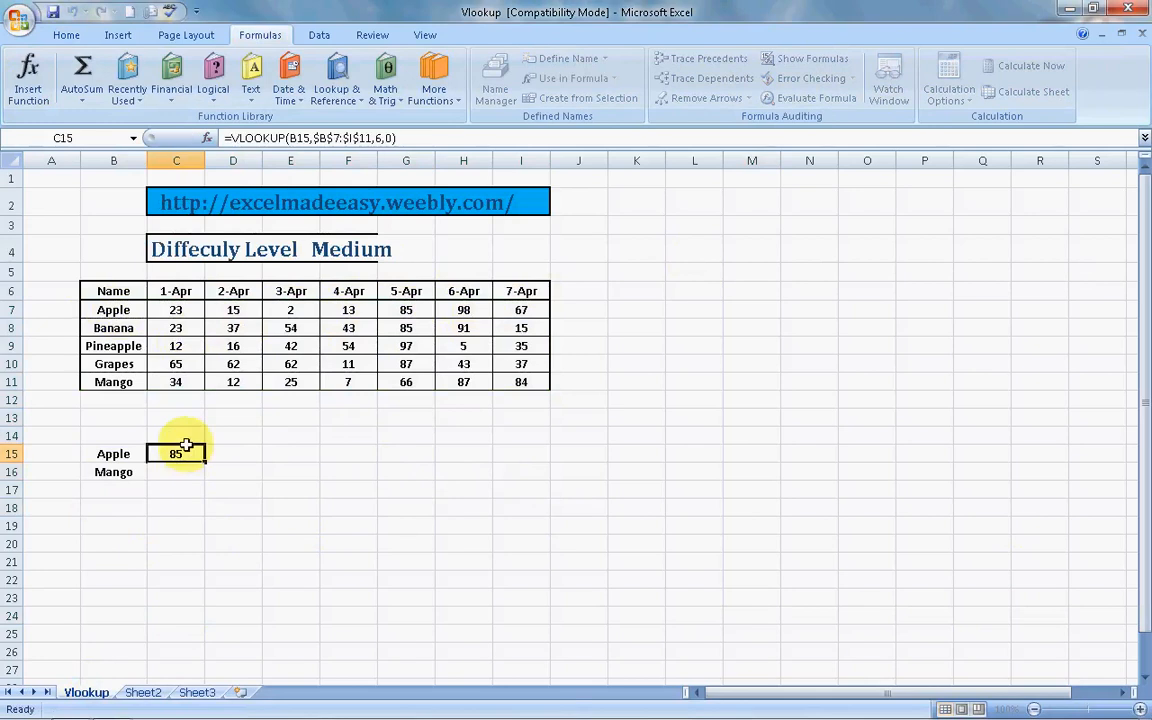
click(334, 138)
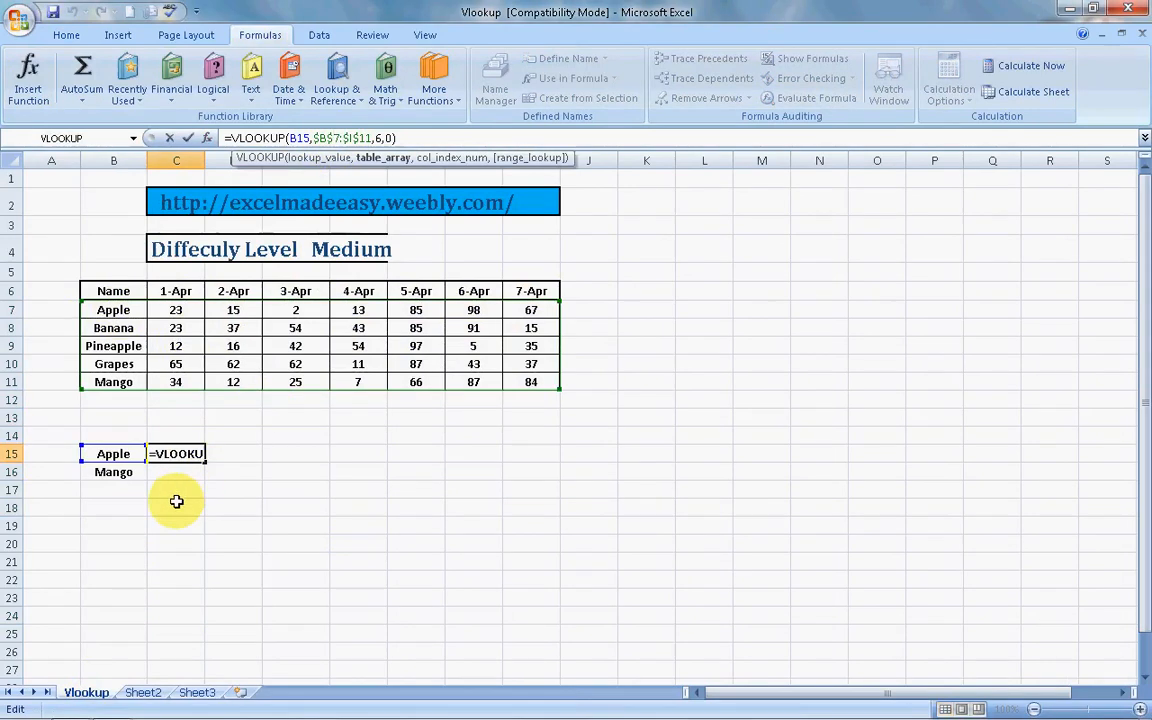
key(Escape)
key(ctrl+c)
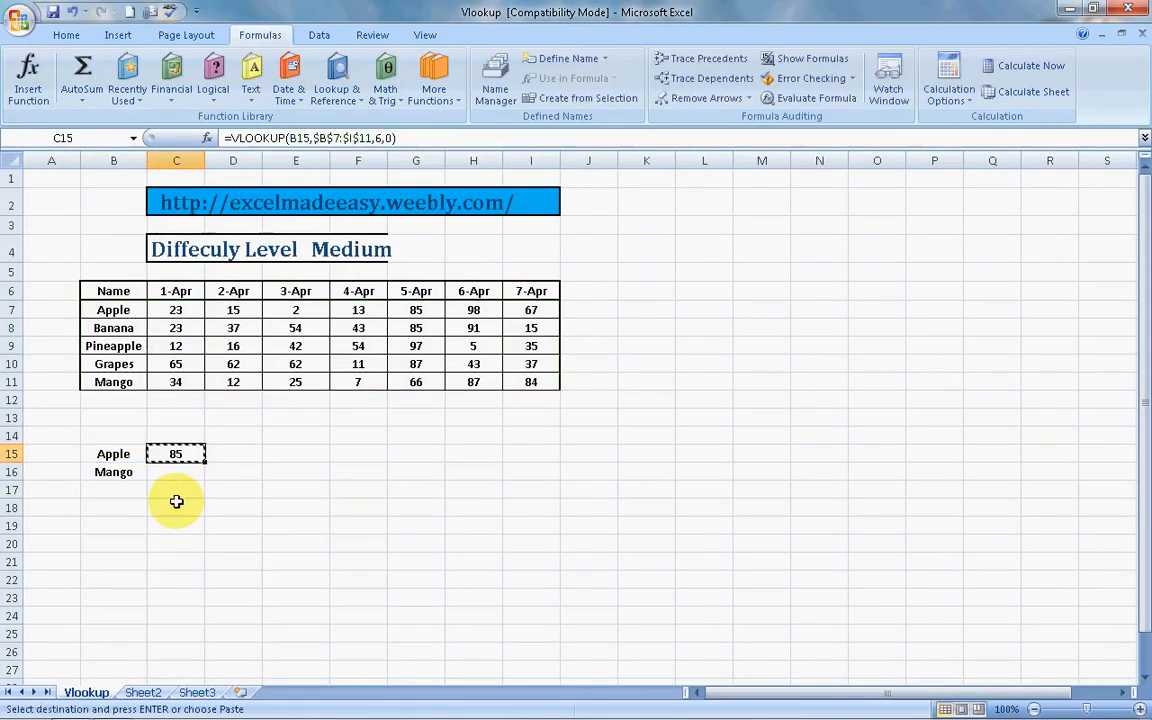
key(Down)
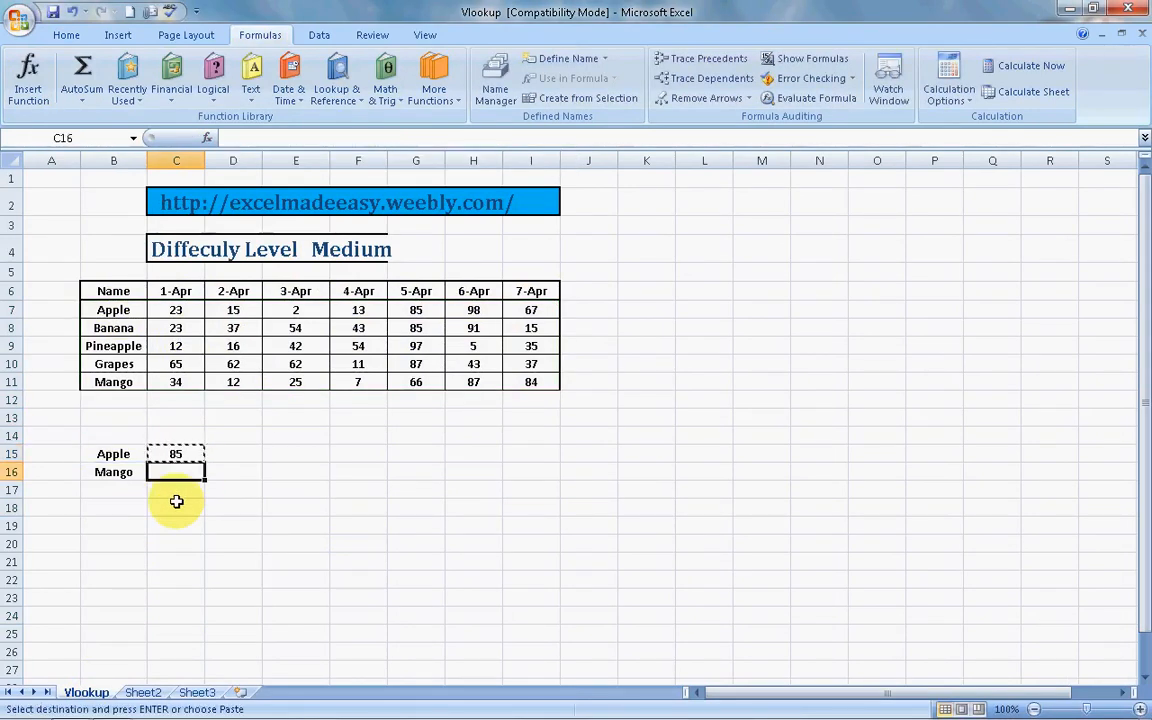
key(ctrl+v)
key(Escape)
key(Right)
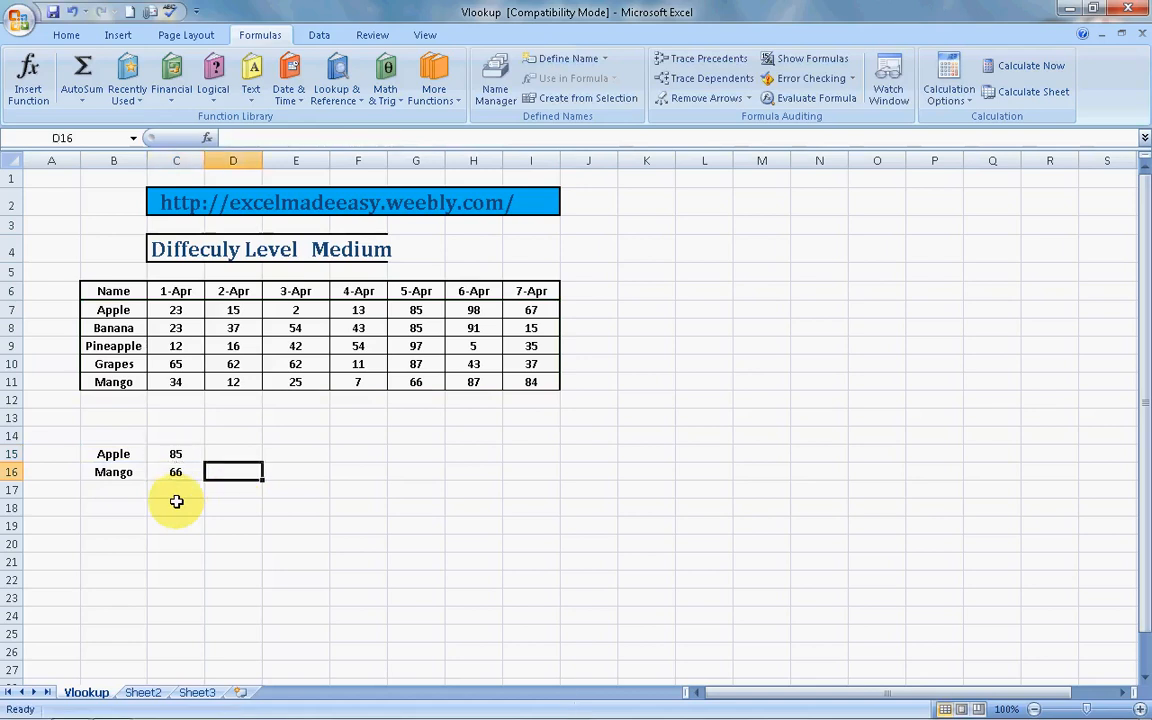
Compare the lookup value and table array references in the formulas of C16 and C15.
key(Left)
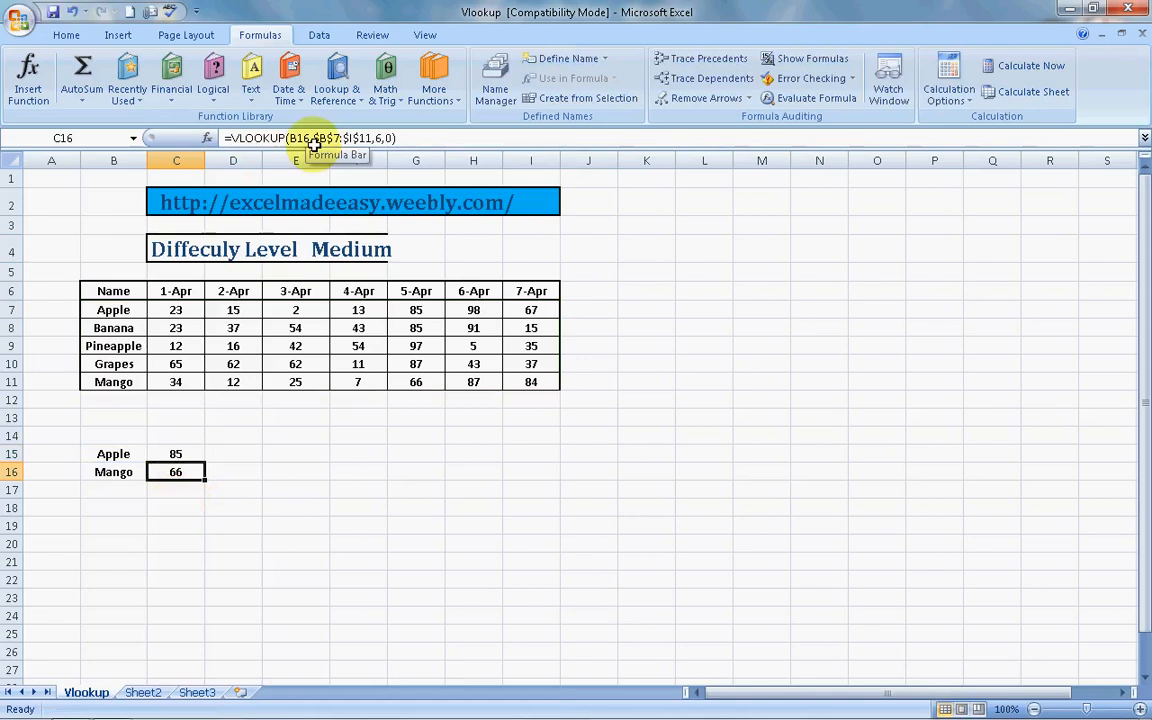
click(366, 155)
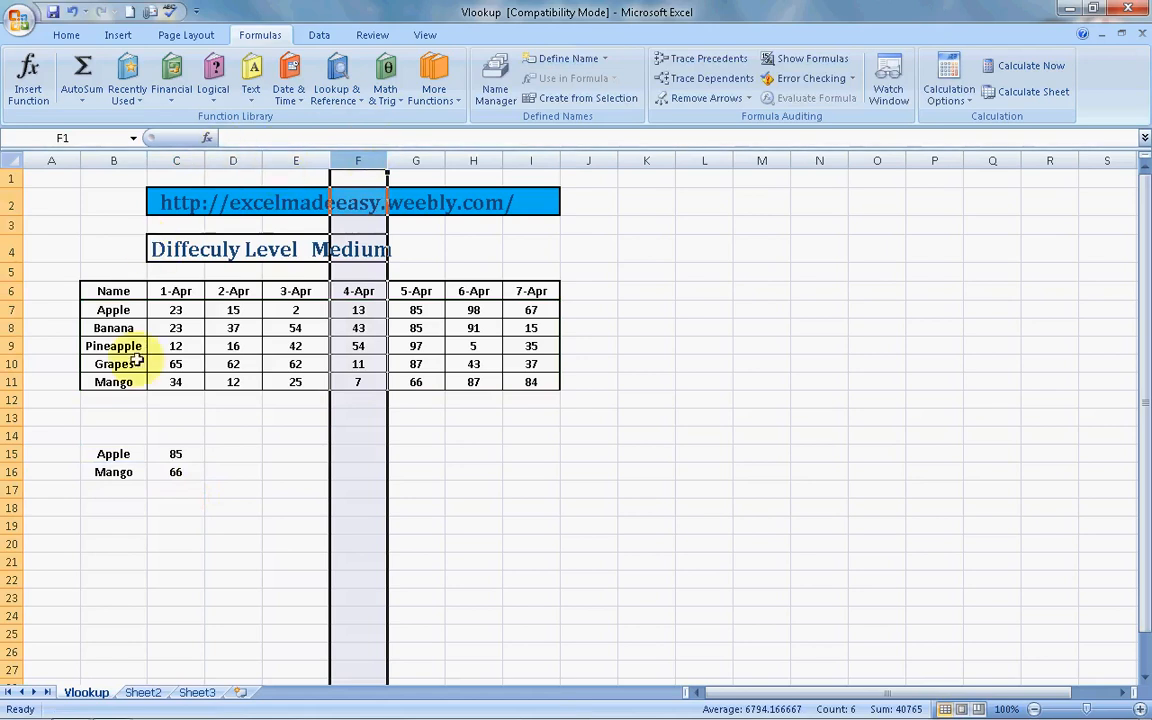
click(200, 450)
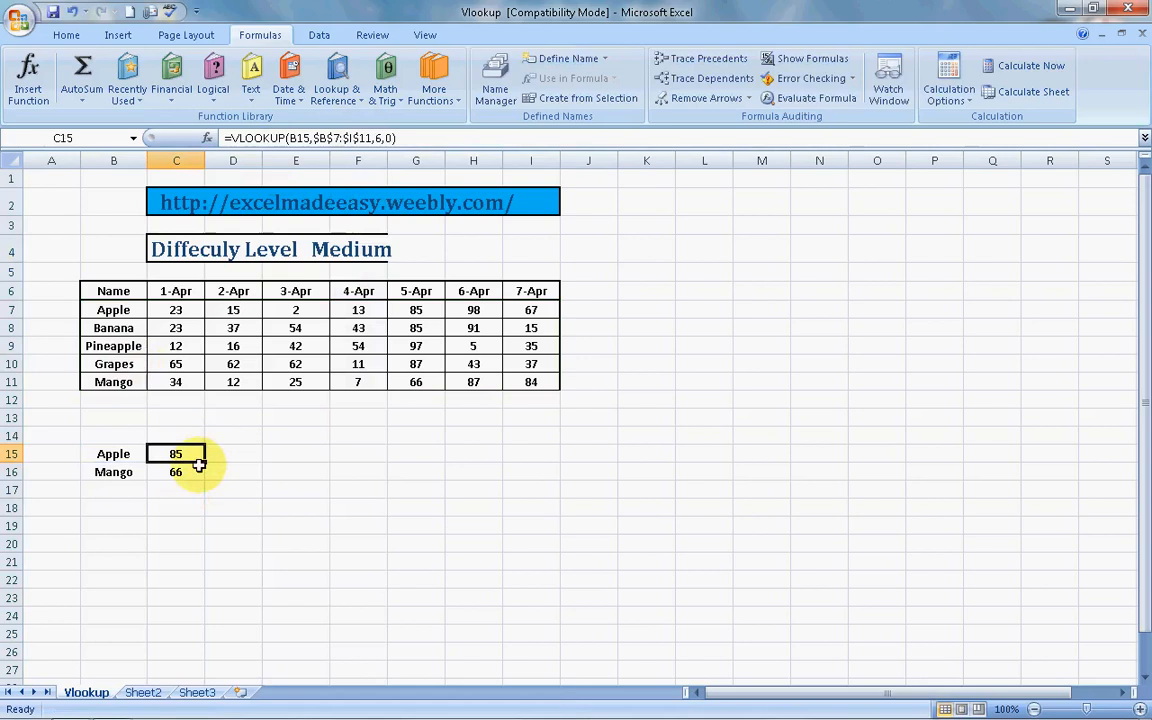
click(193, 484)
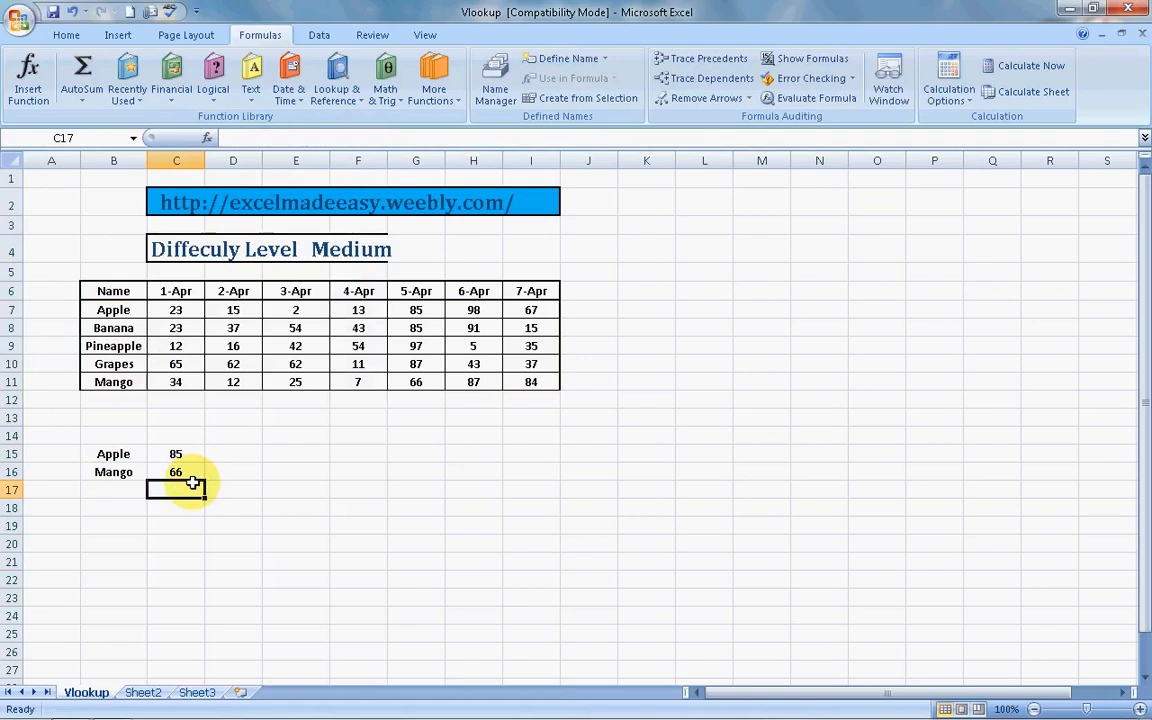
Open the excelmadeeasy.weebly.com home page in Firefox, and play and pause the Hindi ABS tutorial video.
click(208, 203)
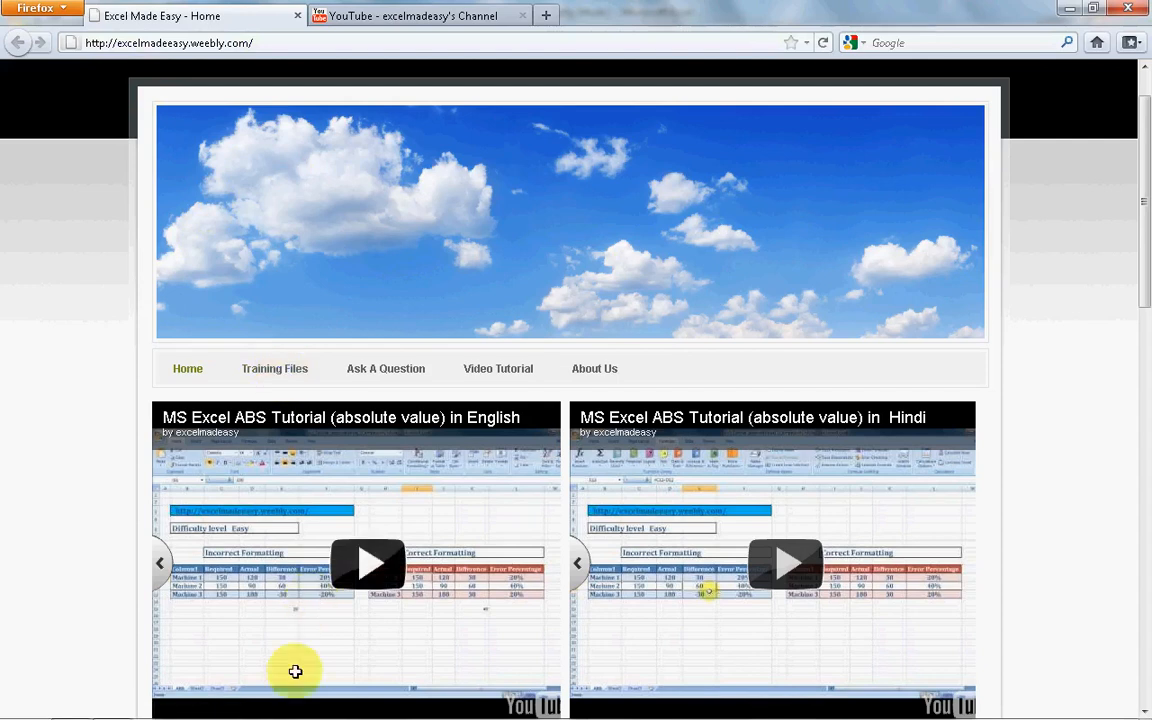
scroll(1145, 235, down, 5)
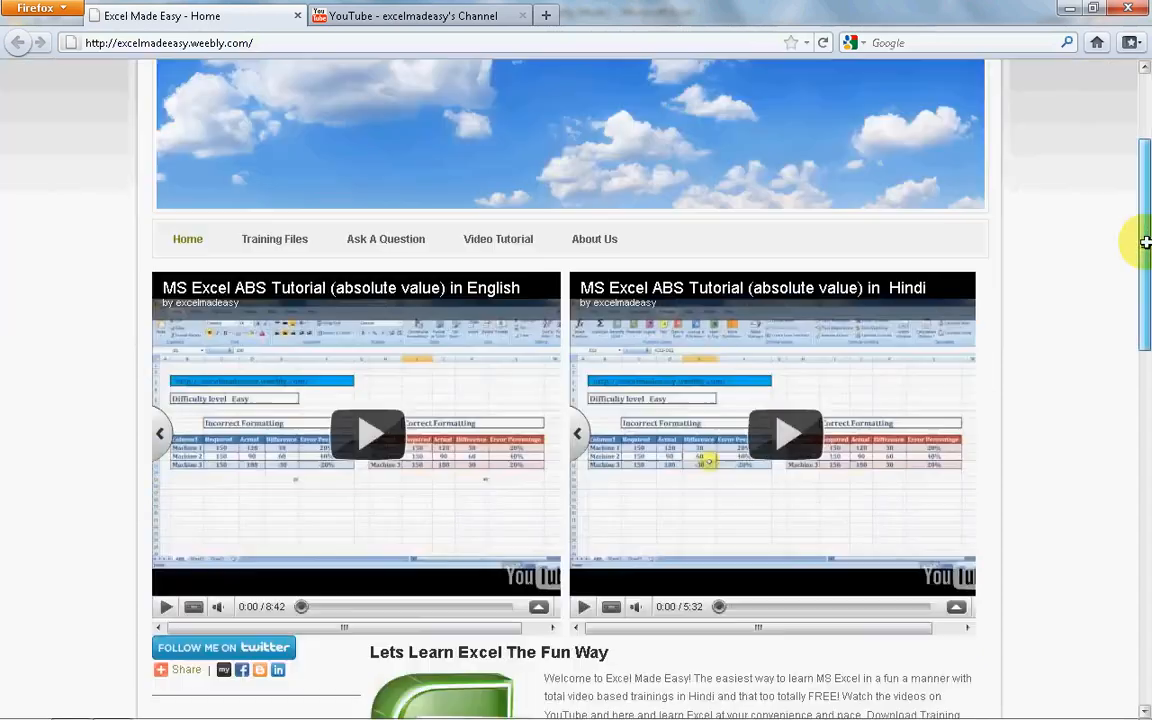
click(753, 430)
scroll(638, 454, up, 3)
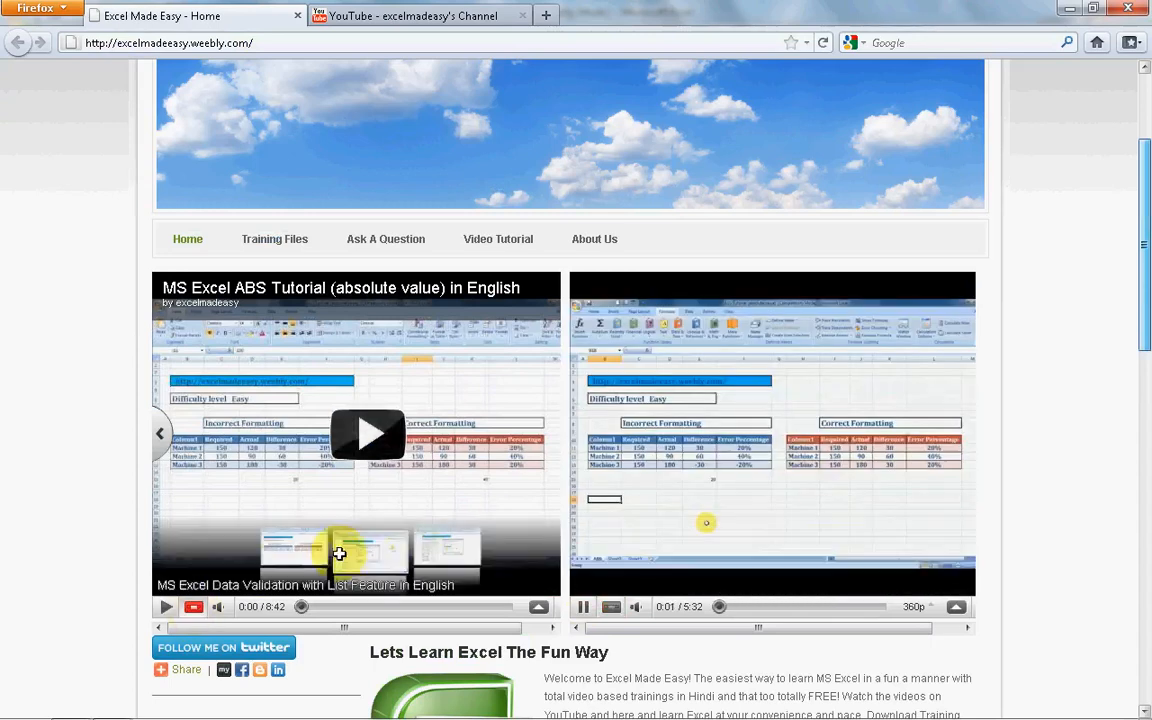
click(583, 608)
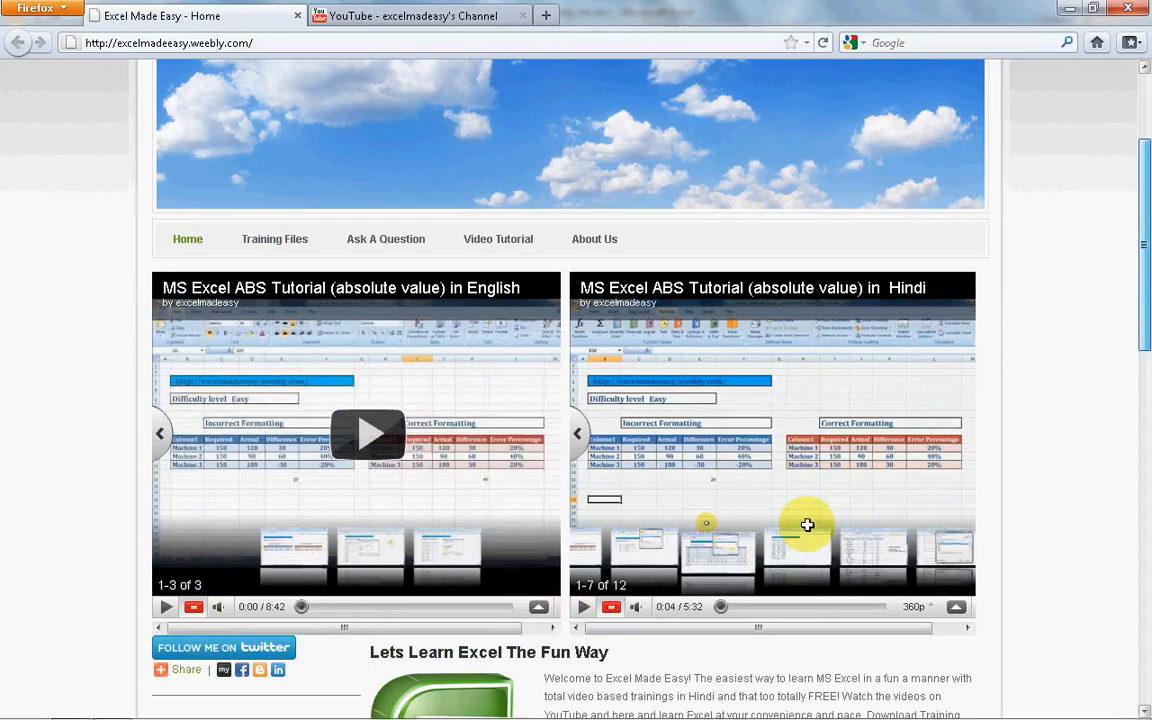
Look over the rest of the Excel Made Easy home page and return to the Vlookup workbook in Excel.
drag(1142, 255, 1141, 220)
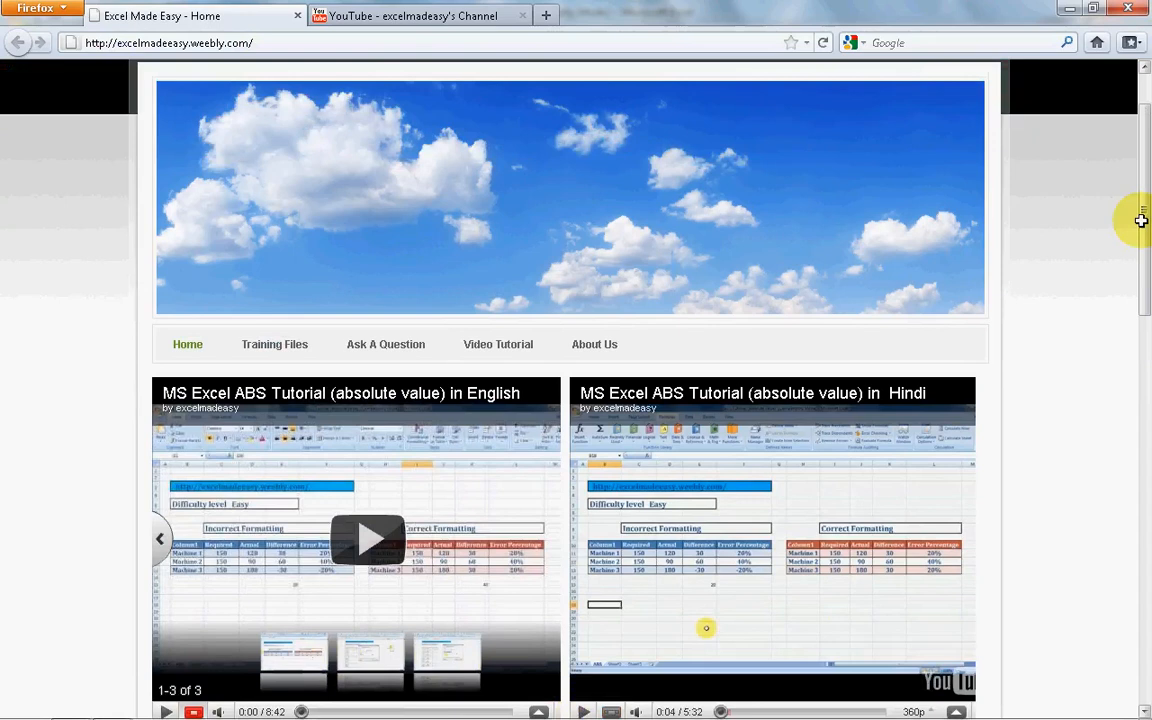
scroll(1141, 220, down, 10)
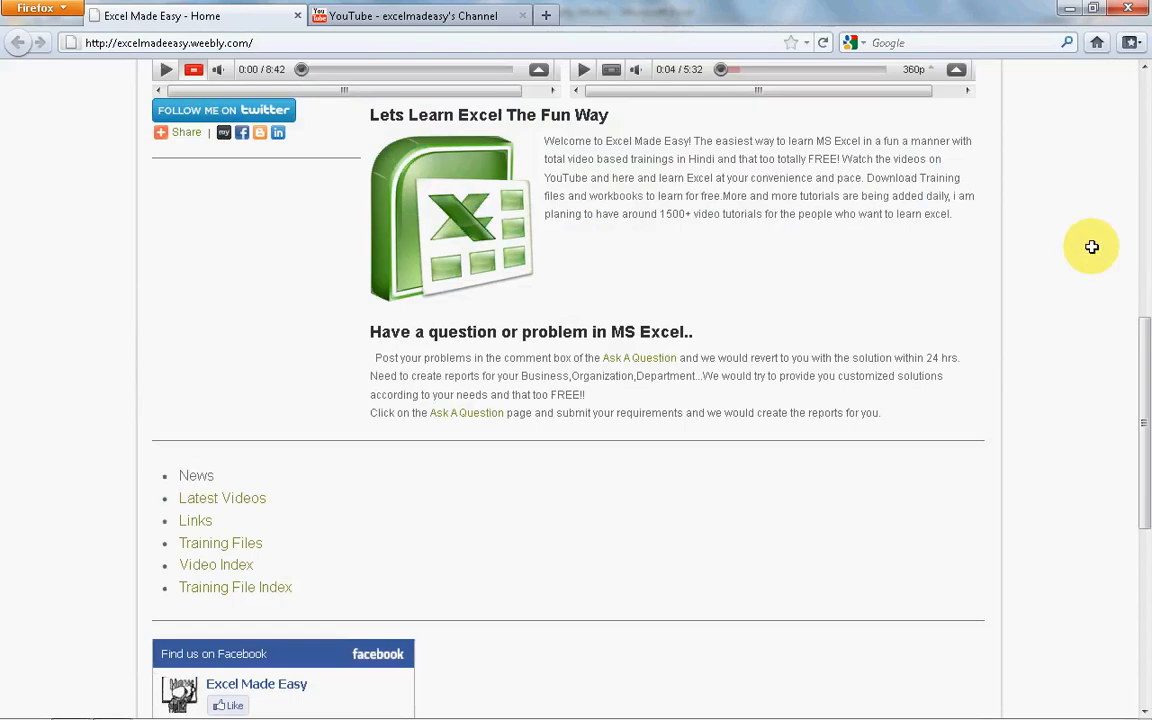
key(alt+Tab)
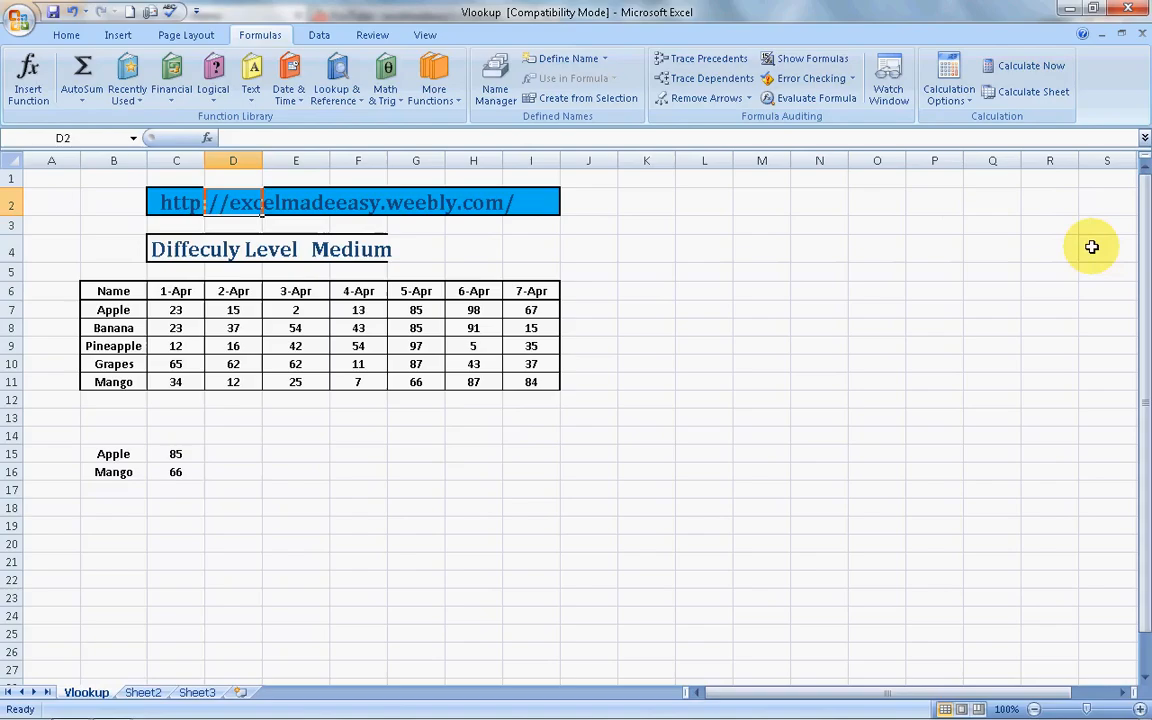
click(451, 446)
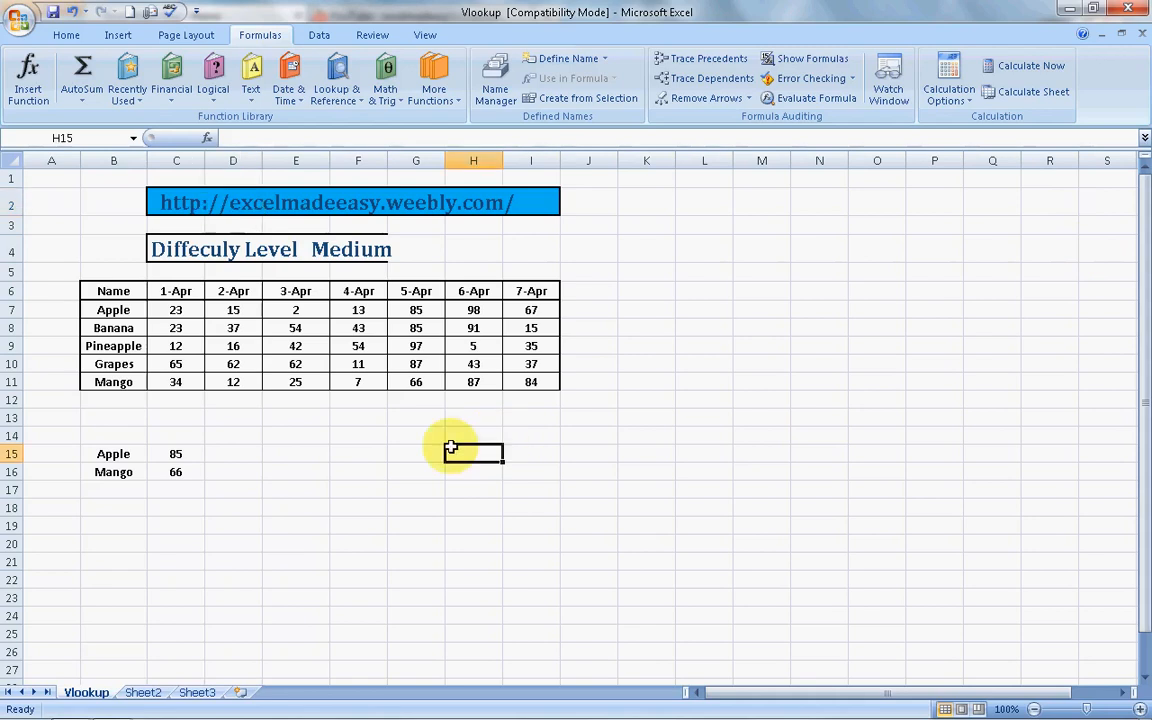